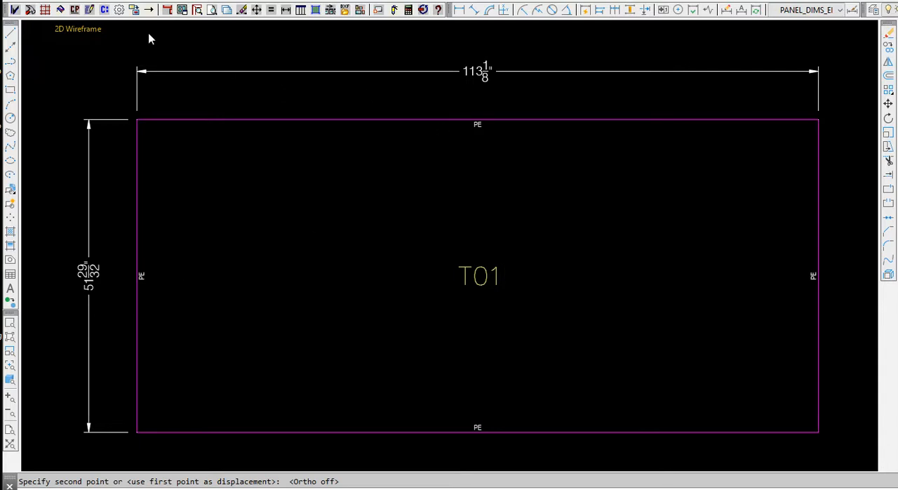
Review the standard return settings of the PE label in the 43RS extrusion labels editor, closing it without changes.
{"action": "left_click", "coordinate": [133, 10]}
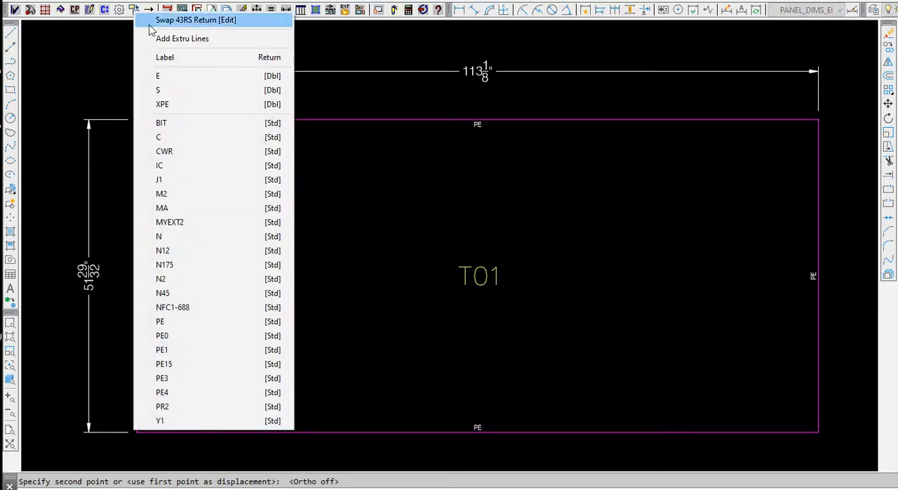
{"action": "left_click", "coordinate": [177, 24]}
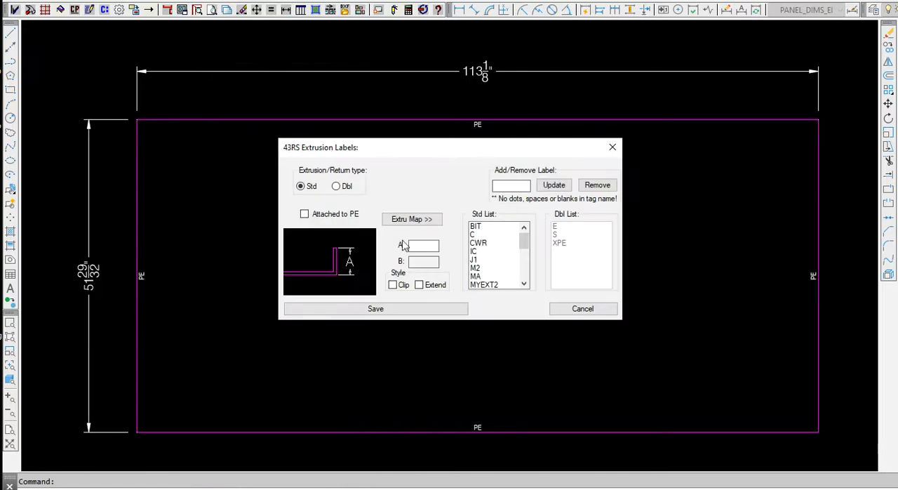
{"action": "scroll", "coordinate": [494, 279], "scroll_direction": "down", "scroll_amount": 4}
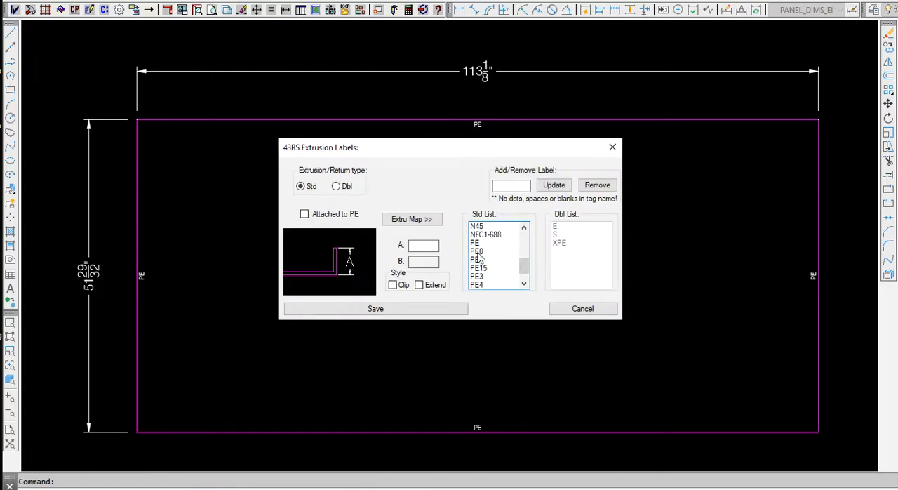
{"action": "left_click", "coordinate": [475, 243]}
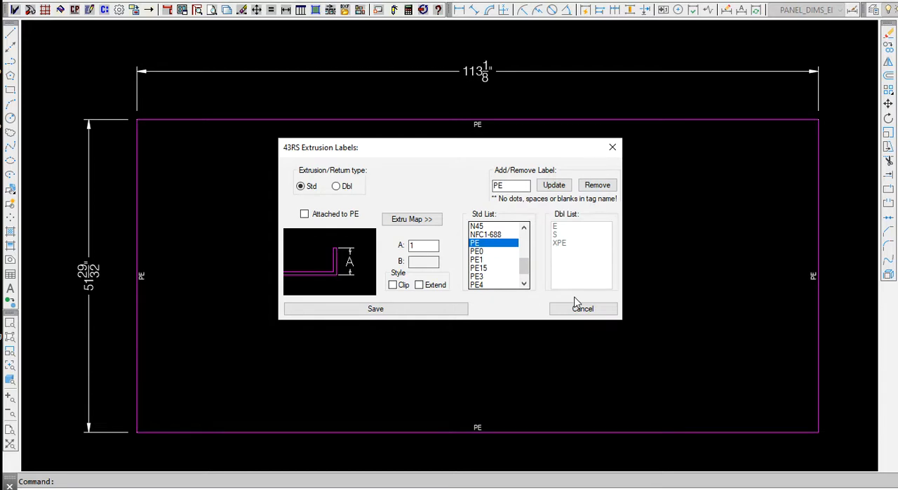
{"action": "left_click", "coordinate": [612, 150]}
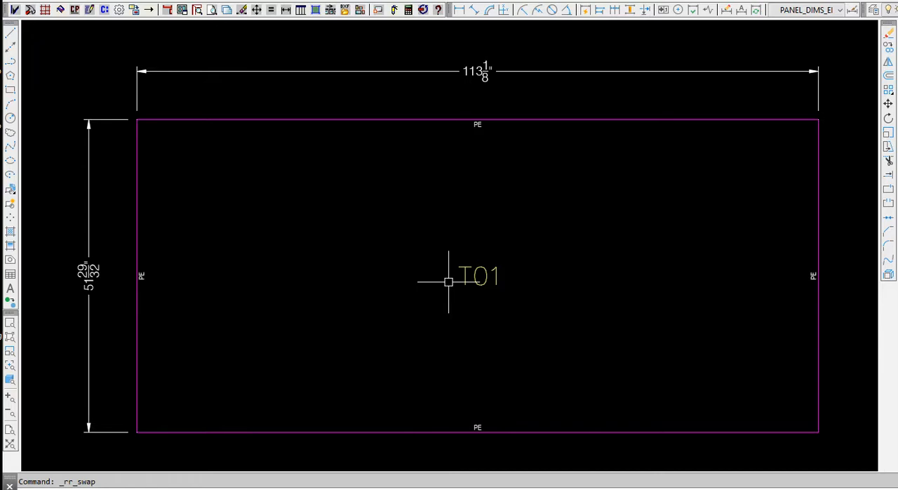
Open the Draw Flat Panel settings for the T01 elevation panel.
{"action": "scroll", "coordinate": [485, 281], "scroll_direction": "down", "scroll_amount": 1}
{"action": "scroll", "coordinate": [423, 276], "scroll_direction": "down", "scroll_amount": 1}
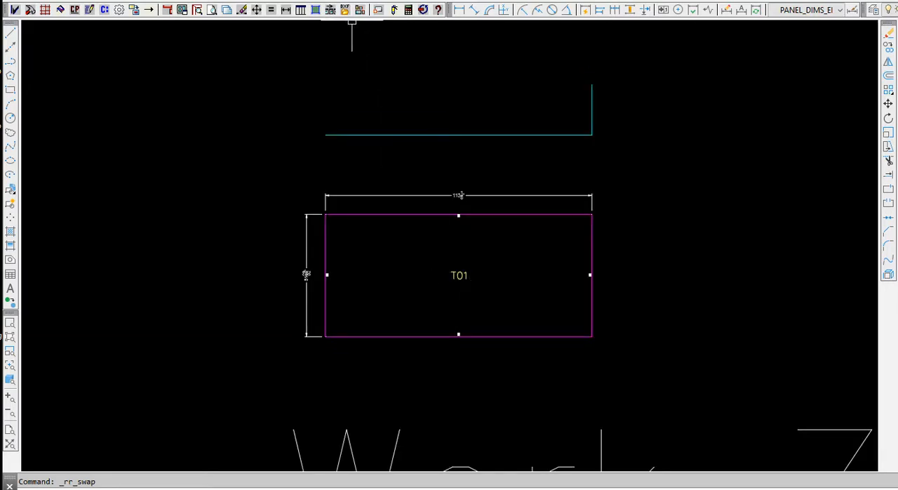
{"action": "left_click", "coordinate": [318, 14]}
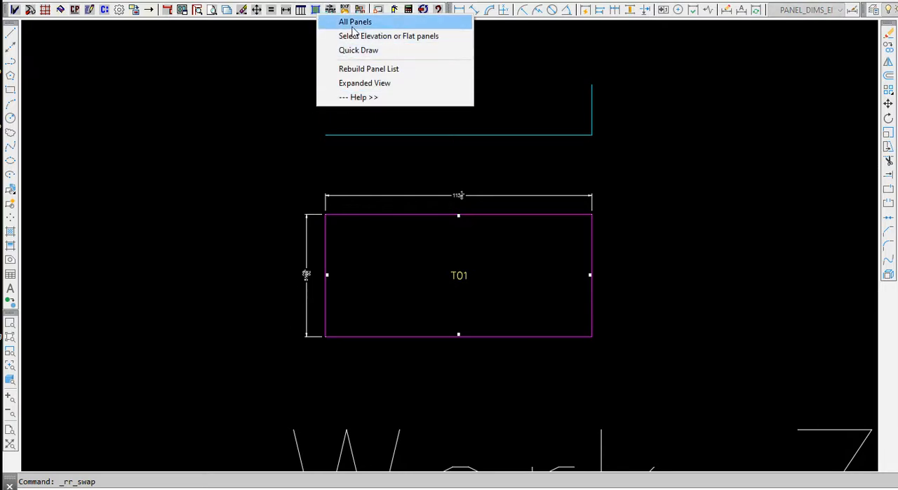
{"action": "left_click", "coordinate": [393, 36]}
{"action": "left_click", "coordinate": [404, 213]}
{"action": "key", "text": "Return"}
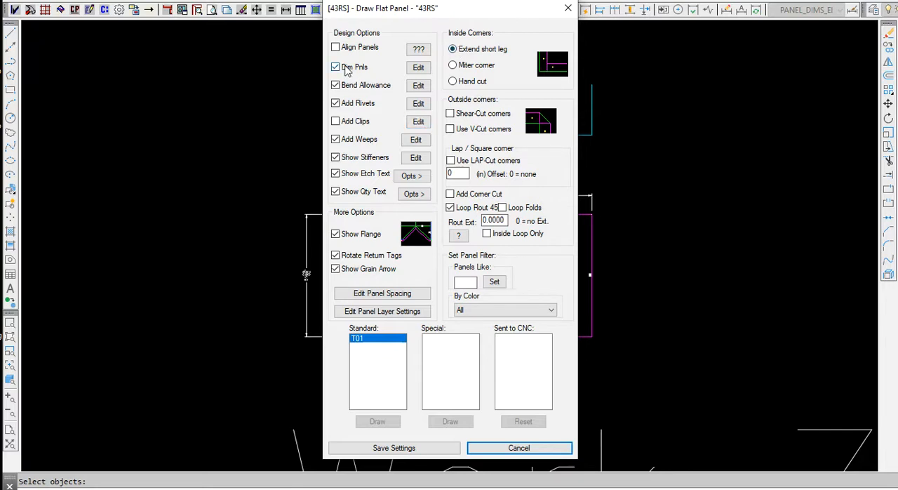
View the Align Panels help with its aligned example shown, and move the Draw Flat Panel window aside.
{"action": "left_click", "coordinate": [418, 54]}
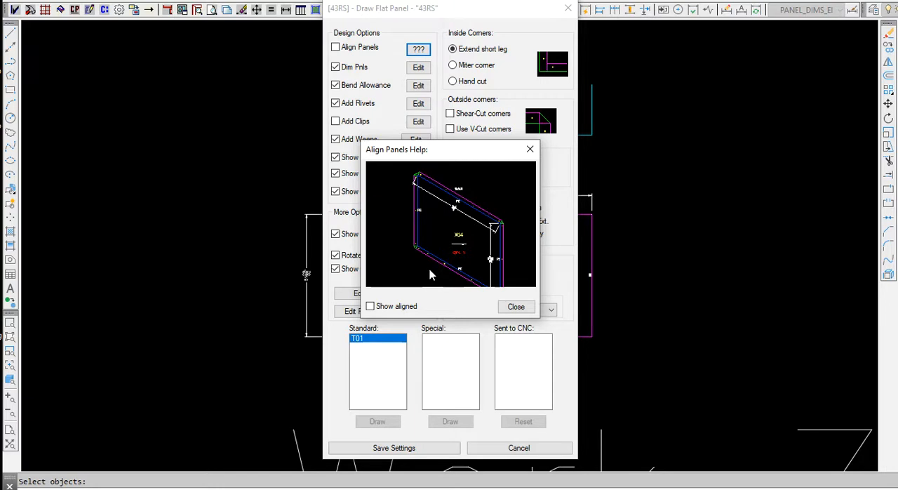
{"action": "left_click", "coordinate": [370, 306]}
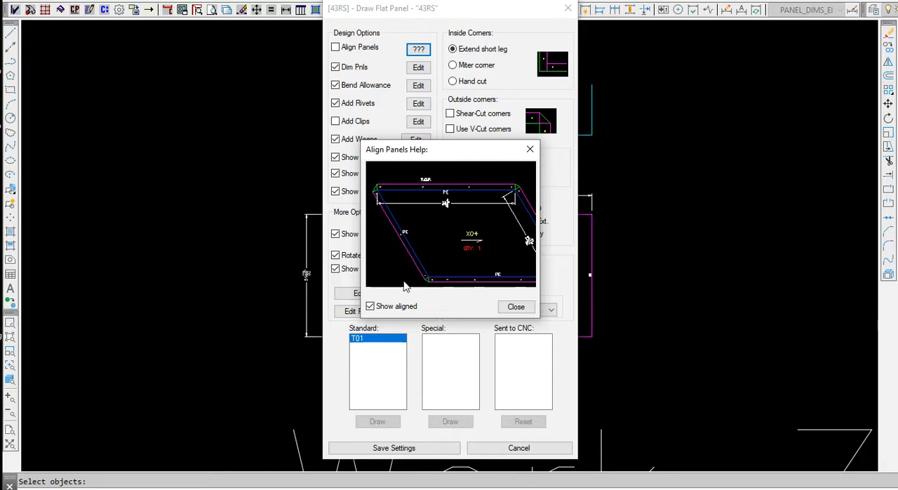
{"action": "left_click", "coordinate": [530, 150]}
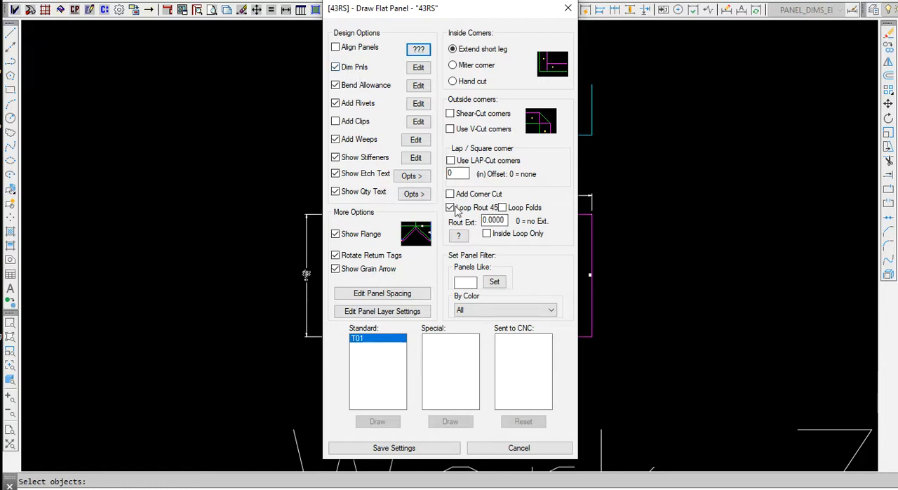
{"action": "left_click_drag", "start_coordinate": [462, 10], "coordinate": [346, 29]}
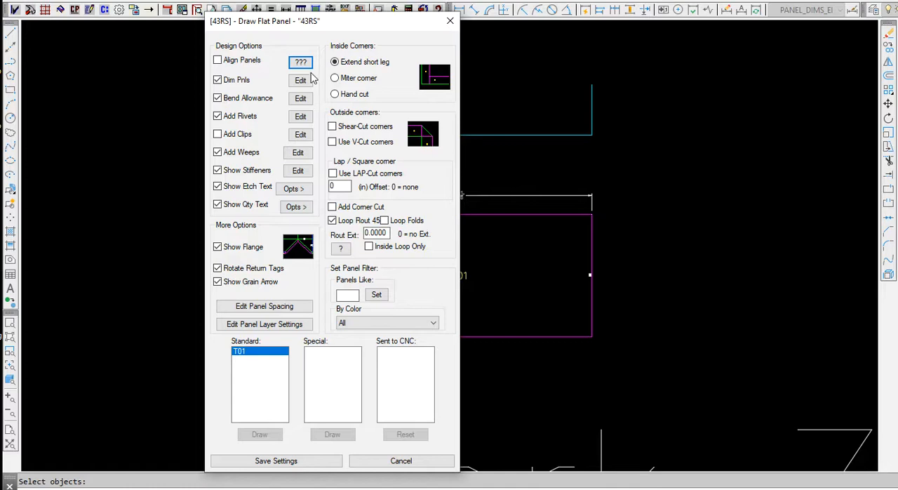
Toggle panel dimensioning off and back on, and review the panel dimension layer, styles and offsets.
{"action": "left_click", "coordinate": [224, 82]}
{"action": "left_click", "coordinate": [223, 82]}
{"action": "left_click", "coordinate": [302, 82]}
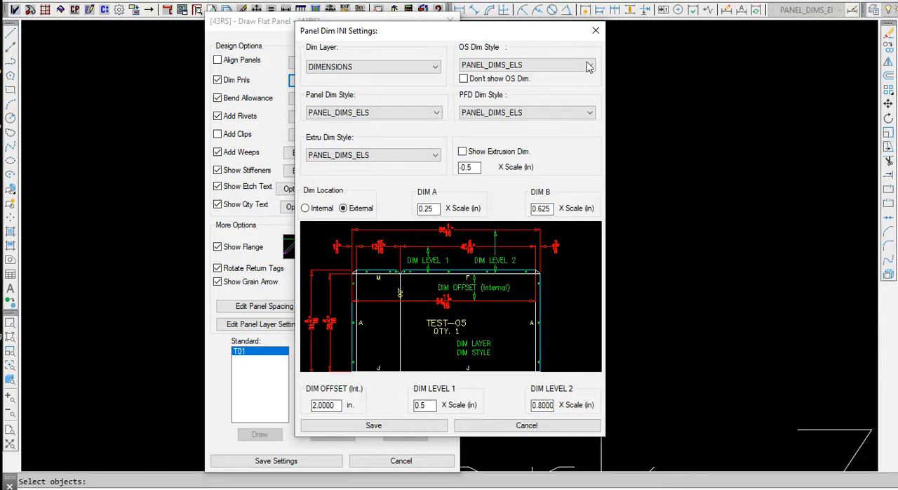
{"action": "left_click", "coordinate": [595, 31]}
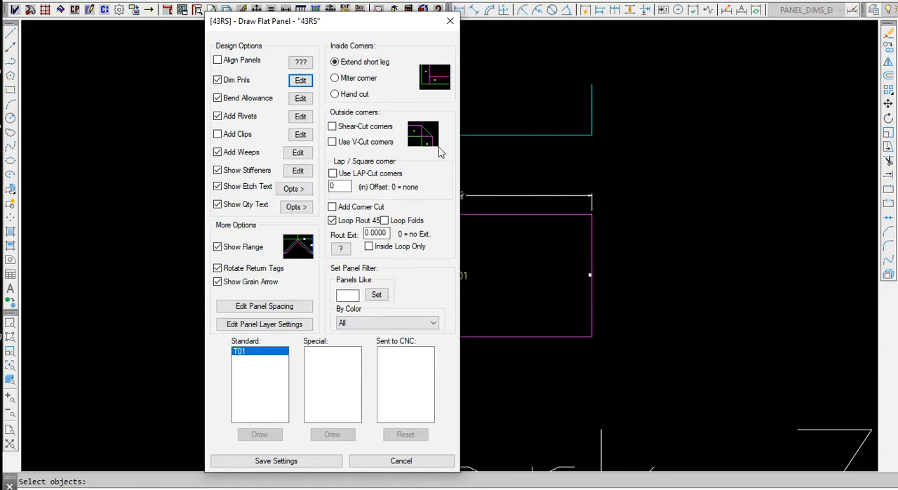
Review the bend allowance values and the rivet hole spacing settings without changing them.
{"action": "left_click", "coordinate": [300, 98]}
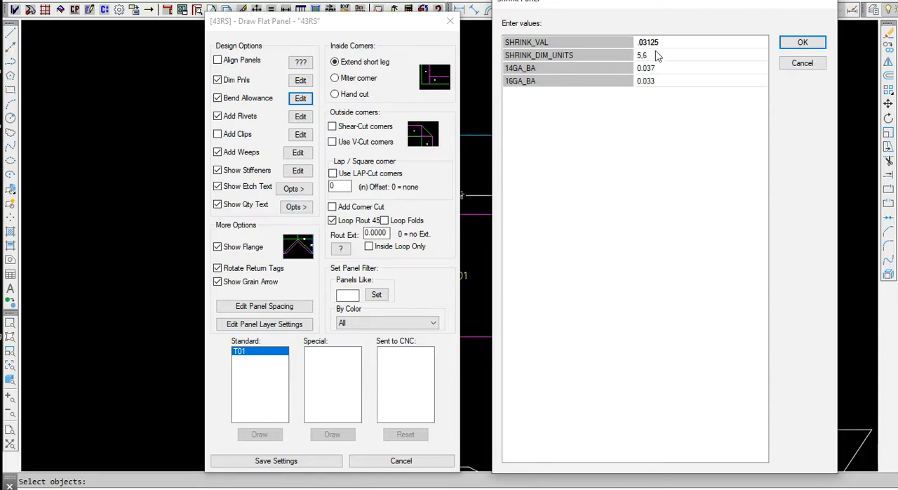
{"action": "left_click", "coordinate": [816, 42]}
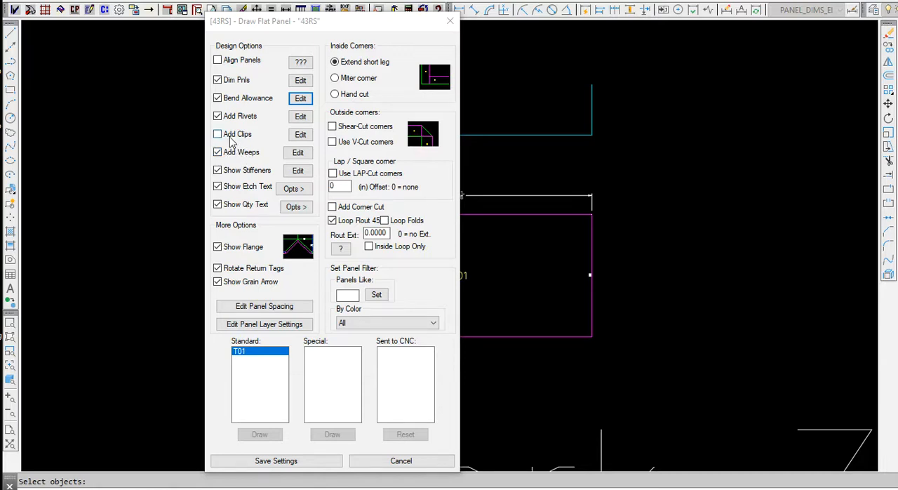
{"action": "left_click", "coordinate": [300, 117]}
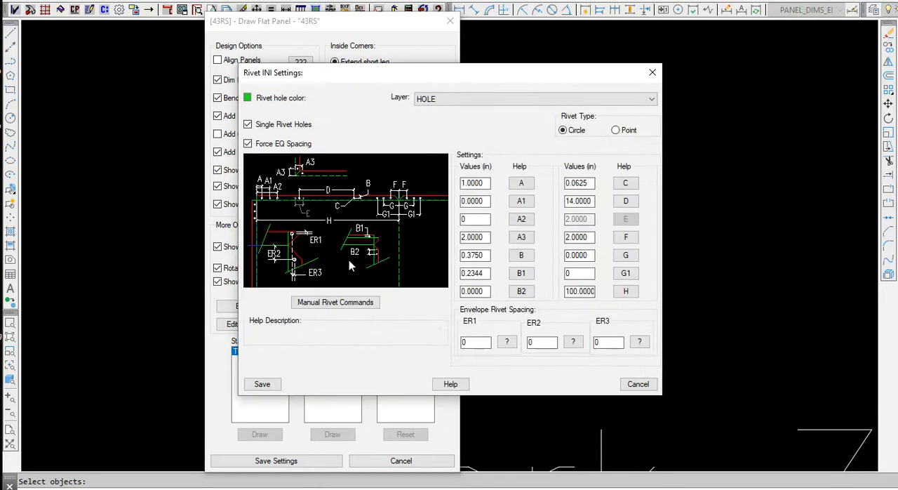
{"action": "left_click", "coordinate": [652, 73]}
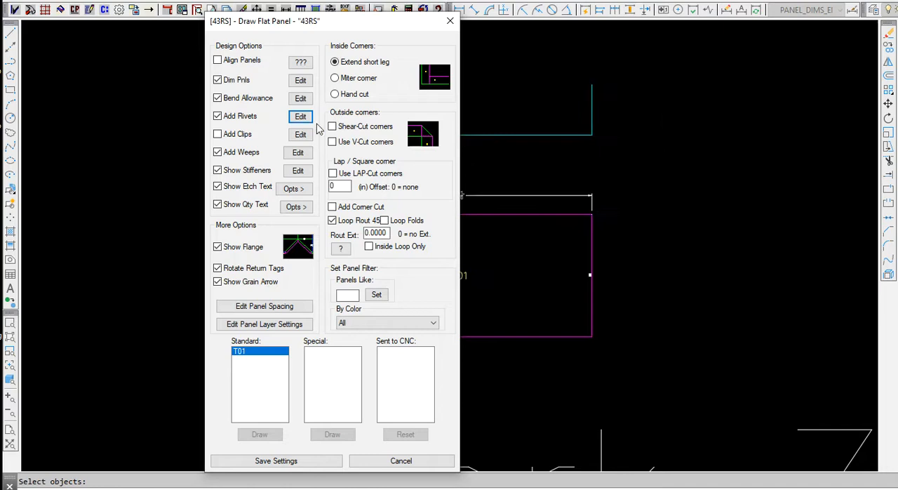
Examine the weep hole settings and the stiffener layer, spacing and trim settings.
{"action": "left_click", "coordinate": [298, 154]}
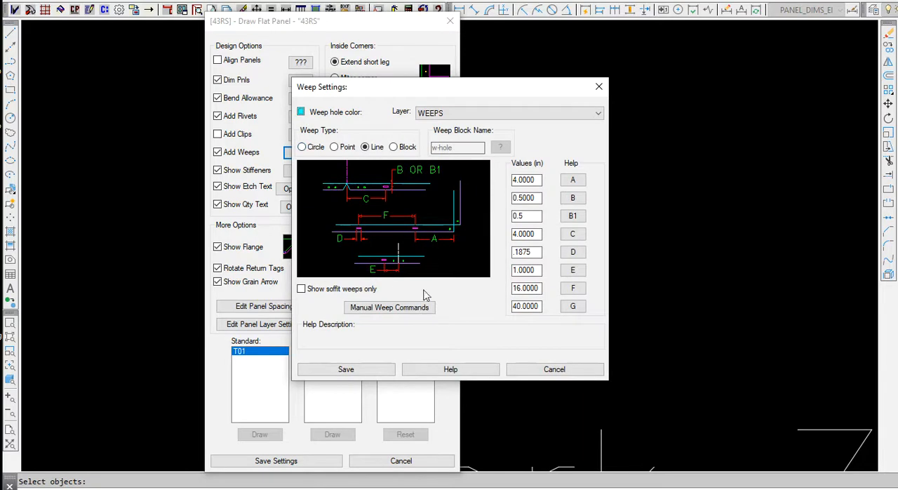
{"action": "left_click", "coordinate": [599, 89]}
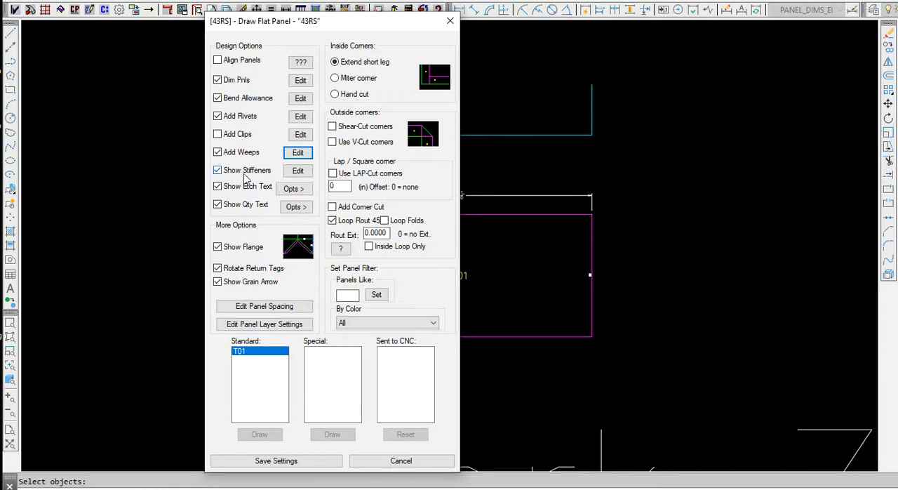
{"action": "left_click", "coordinate": [298, 172]}
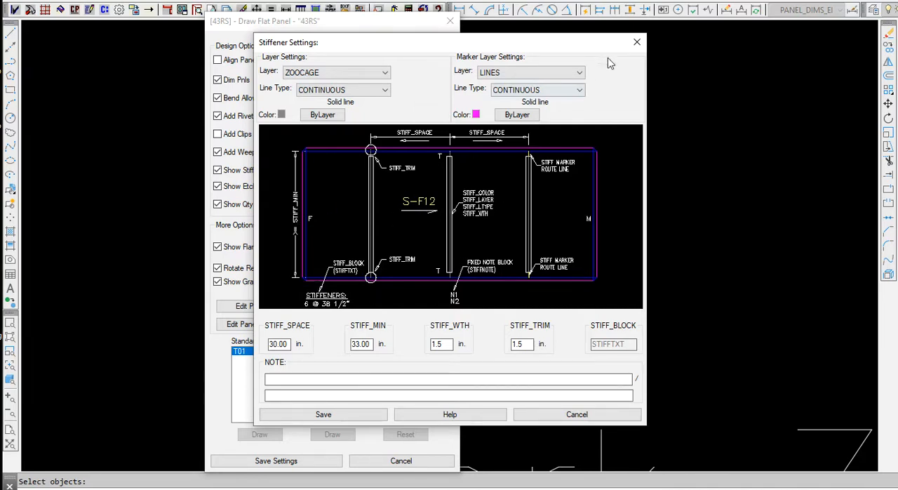
{"action": "left_click", "coordinate": [637, 42]}
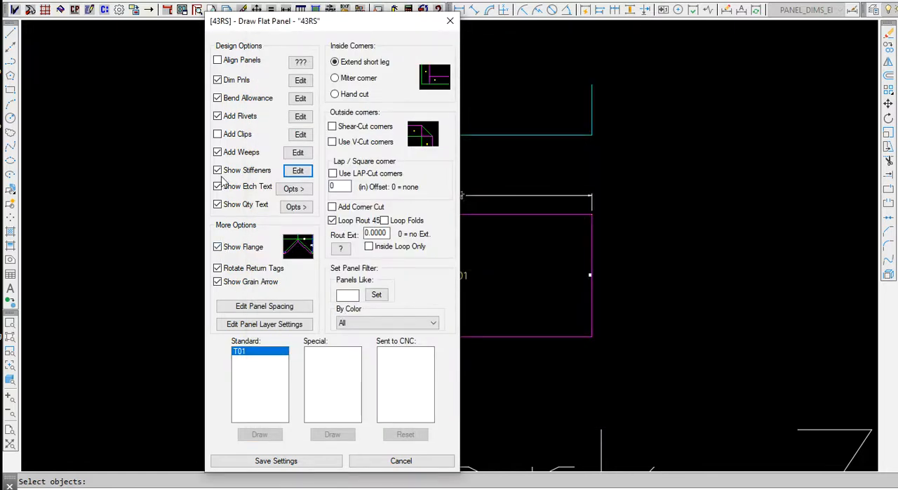
Review the etch label options and preview the AXYZ - 4 Lines and Single Qty Line panel label formats without saving.
{"action": "left_click", "coordinate": [299, 190]}
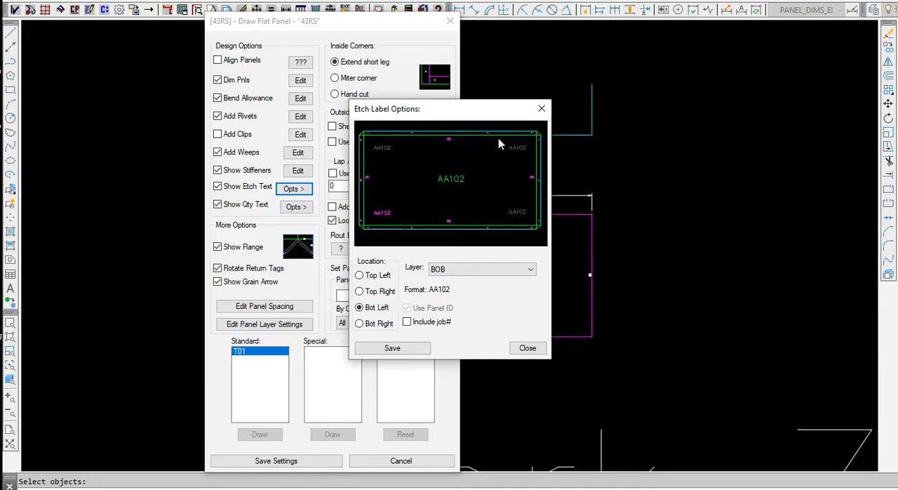
{"action": "left_click", "coordinate": [541, 108]}
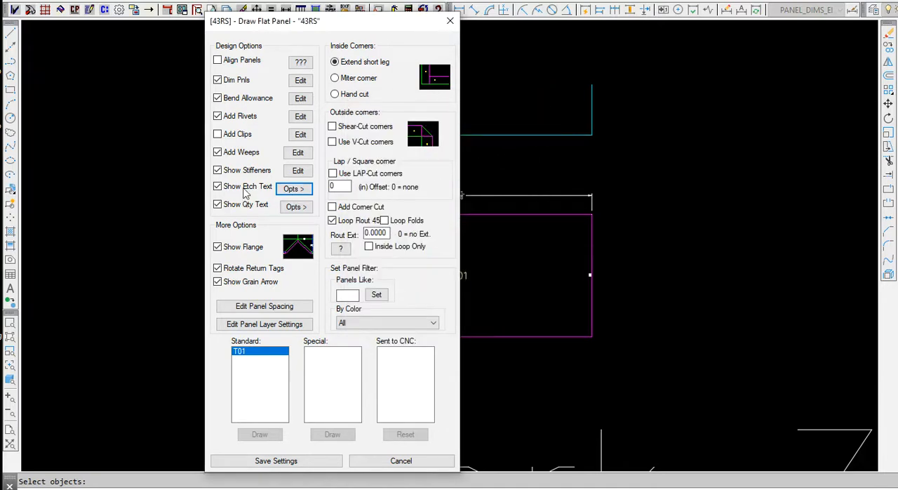
{"action": "left_click", "coordinate": [293, 209]}
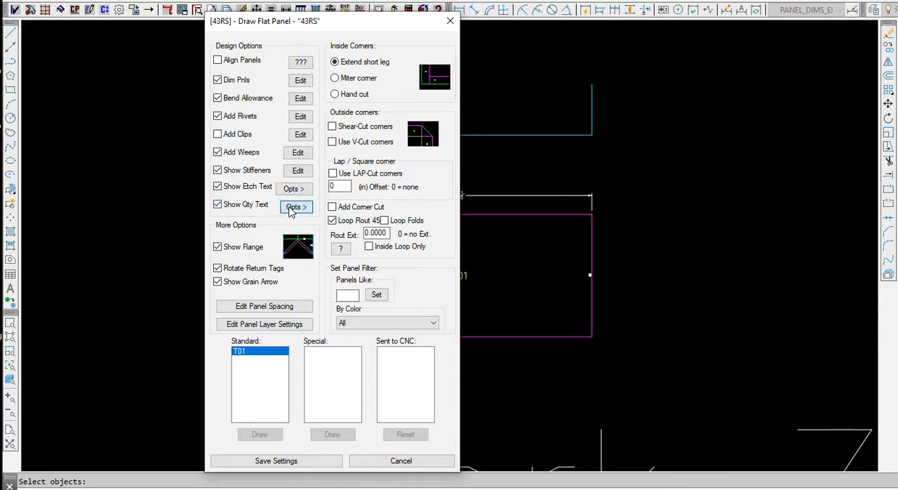
{"action": "left_click", "coordinate": [383, 267]}
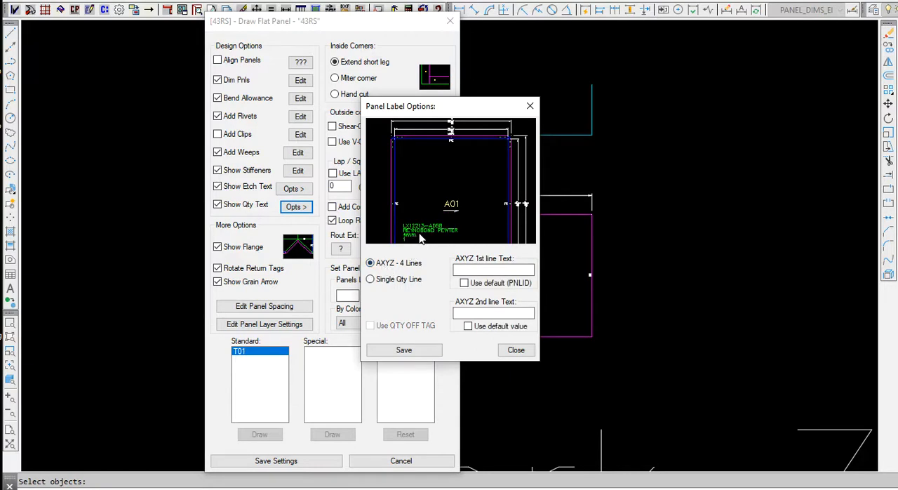
{"action": "left_click", "coordinate": [371, 279]}
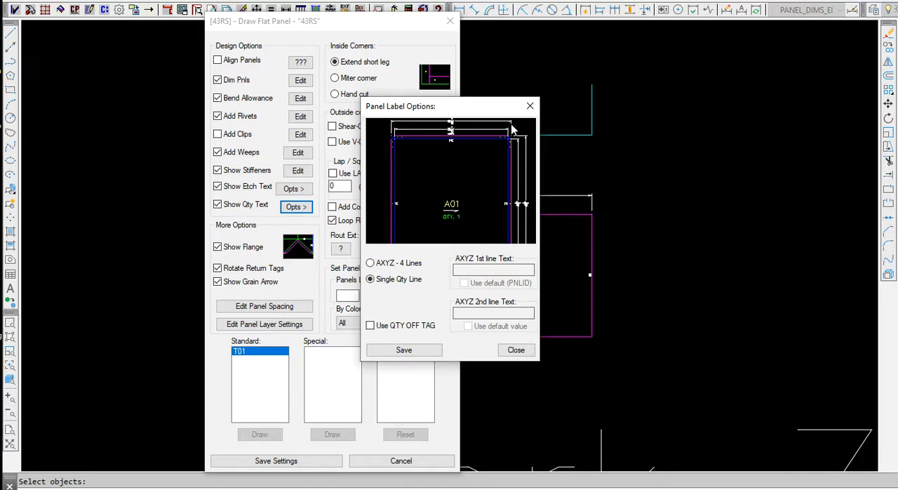
{"action": "left_click", "coordinate": [516, 350]}
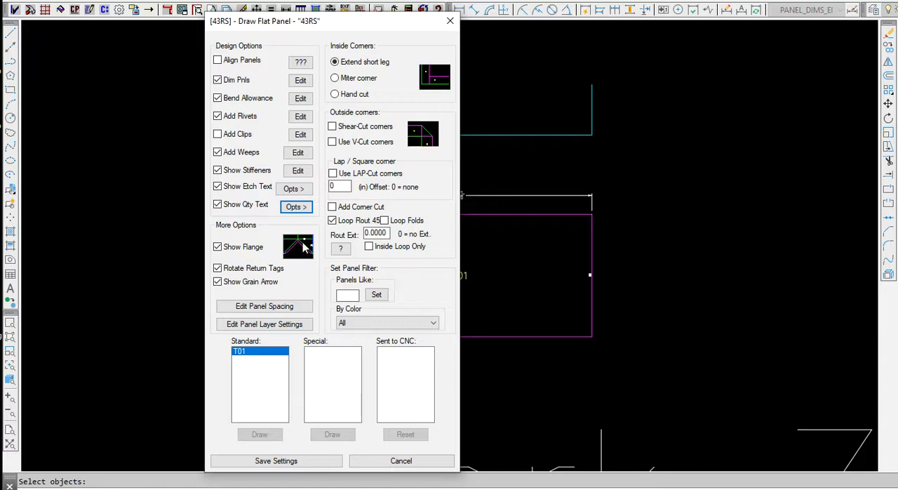
Toggle Show Flange off and back on, and check the flange size setting.
{"action": "left_click", "coordinate": [217, 247]}
{"action": "left_click", "coordinate": [217, 247]}
{"action": "left_click", "coordinate": [299, 249]}
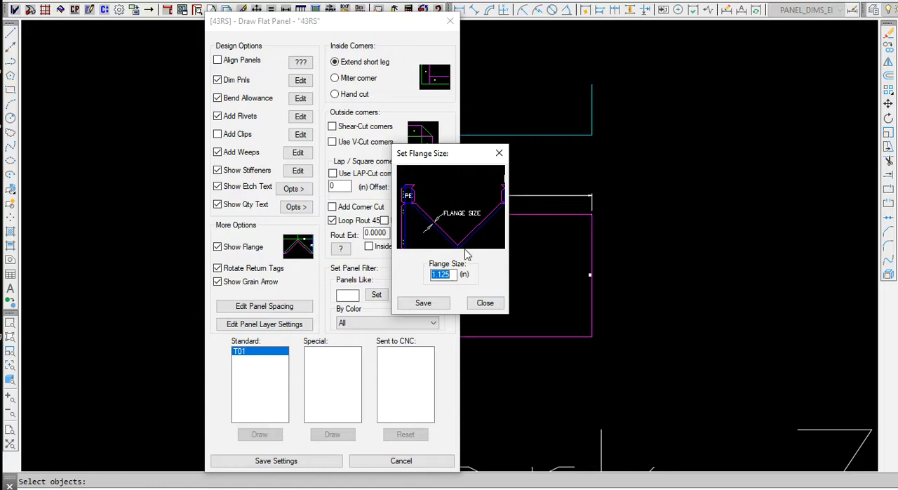
{"action": "left_click", "coordinate": [499, 153]}
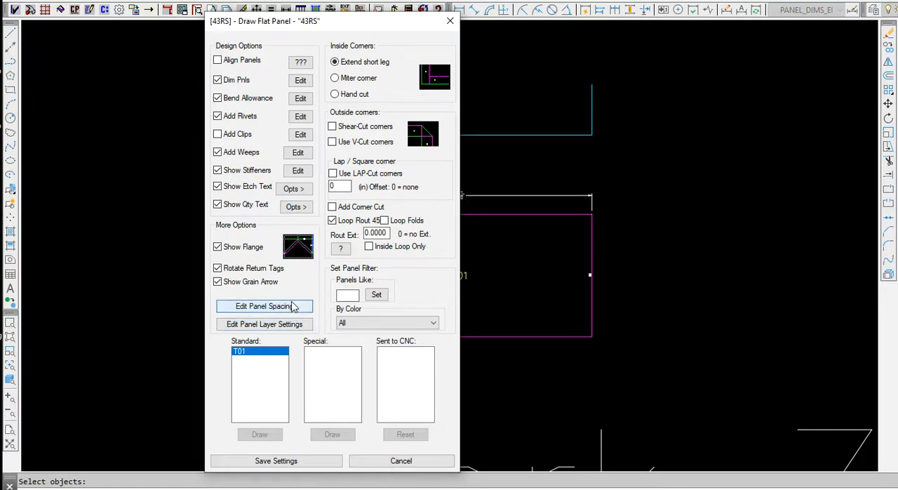
Check the flat panel vertical and horizontal spacing values and the layers available for Cut Line 1 (perimeter).
{"action": "left_click", "coordinate": [297, 308]}
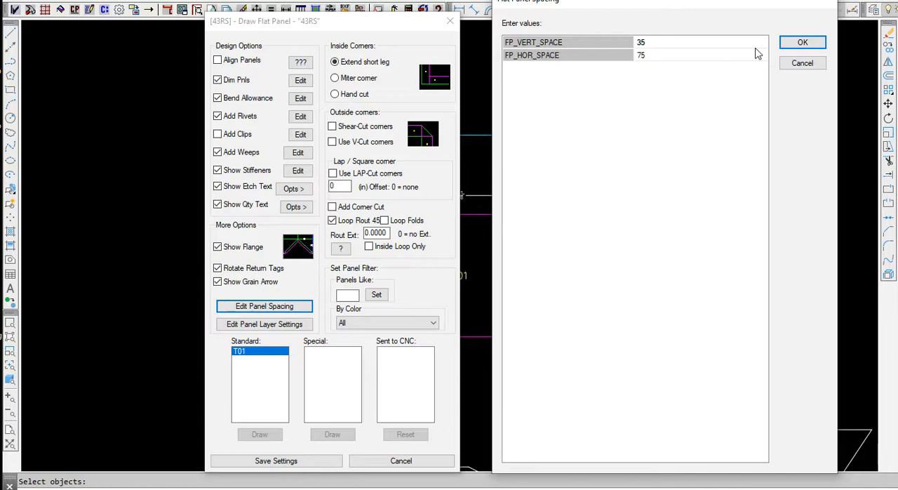
{"action": "left_click", "coordinate": [800, 45]}
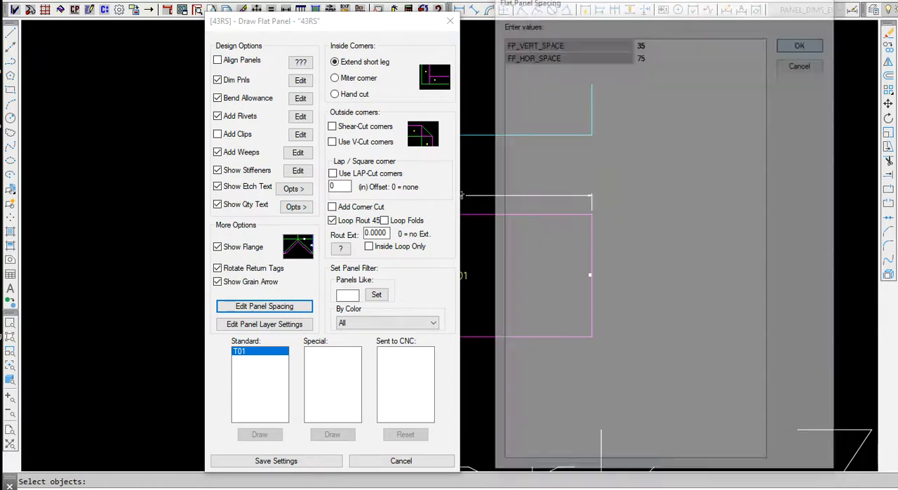
{"action": "left_click", "coordinate": [246, 326]}
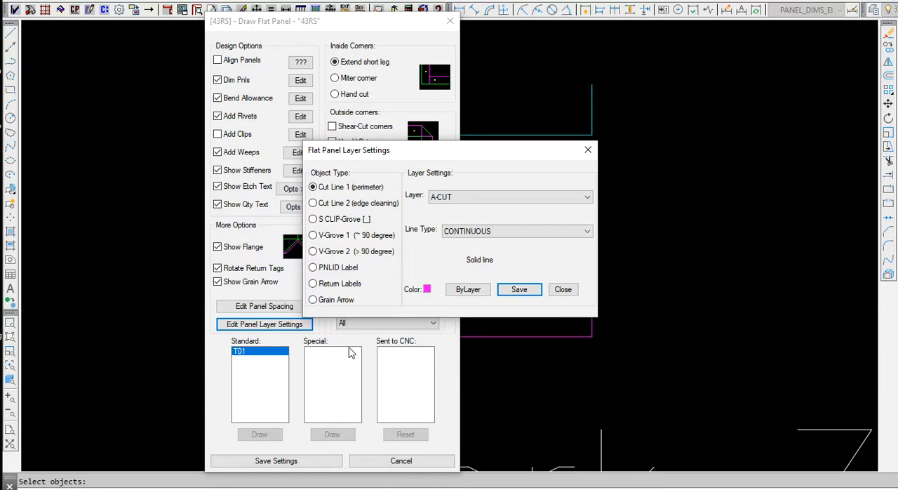
{"action": "left_click", "coordinate": [491, 199]}
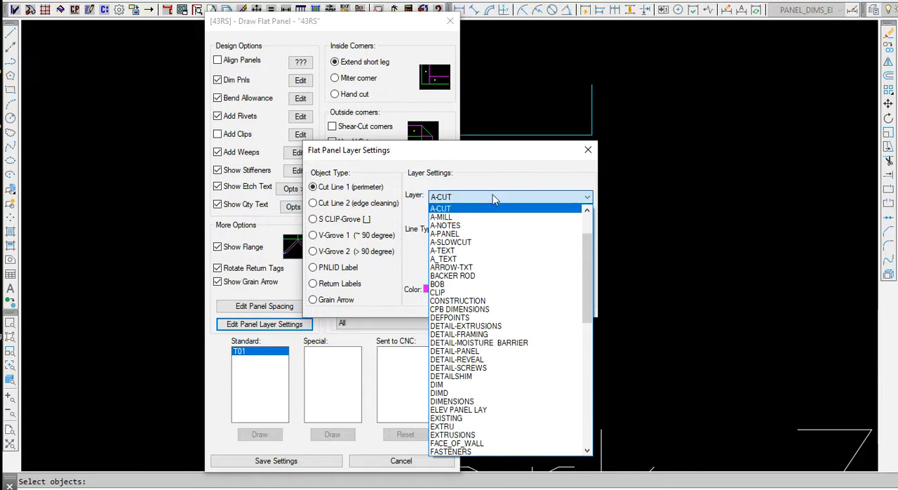
{"action": "left_click", "coordinate": [495, 198]}
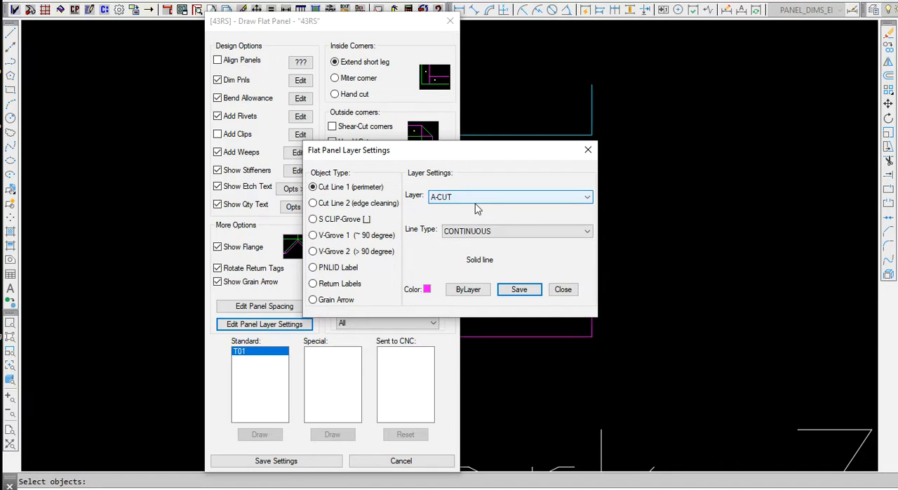
Review the layer settings of Cut Line 2, S CLIP-Grove, both V-Grove types and PNLID Label without saving changes.
{"action": "left_click", "coordinate": [354, 207]}
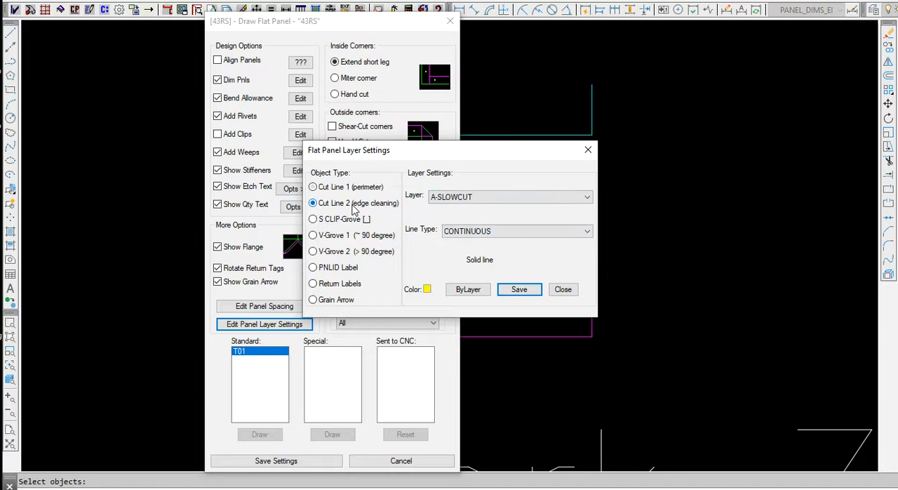
{"action": "left_click", "coordinate": [351, 220]}
{"action": "left_click", "coordinate": [345, 237]}
{"action": "left_click", "coordinate": [341, 253]}
{"action": "left_click", "coordinate": [343, 269]}
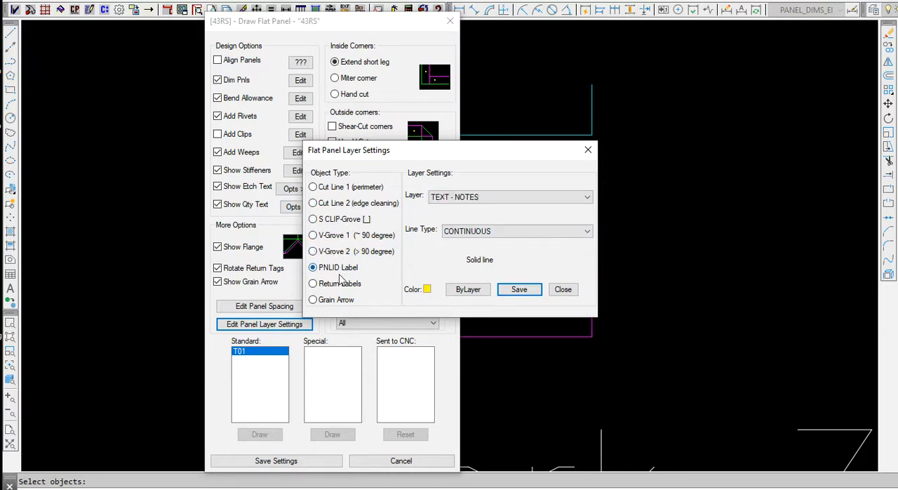
{"action": "left_click", "coordinate": [588, 150]}
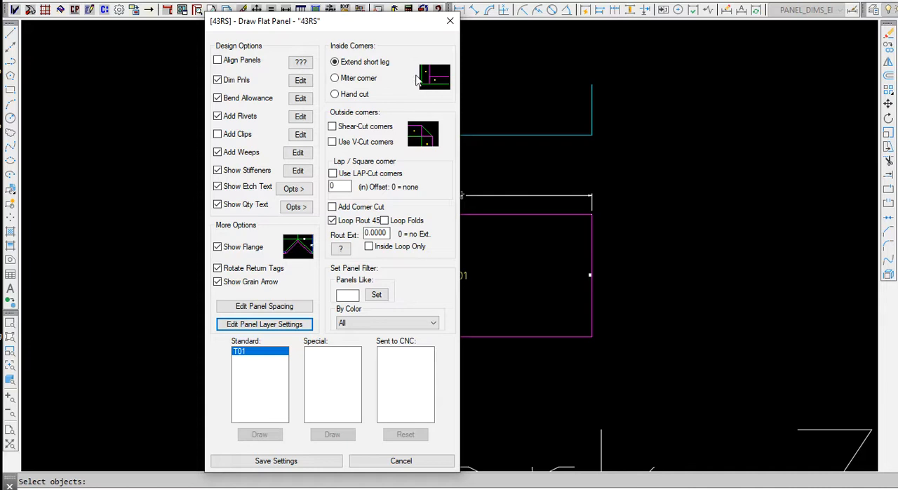
Preview the alternative inside corner styles, return to Extend short leg, and preview the Shear-Cut and V-Cut outside corners.
{"action": "left_click", "coordinate": [348, 82]}
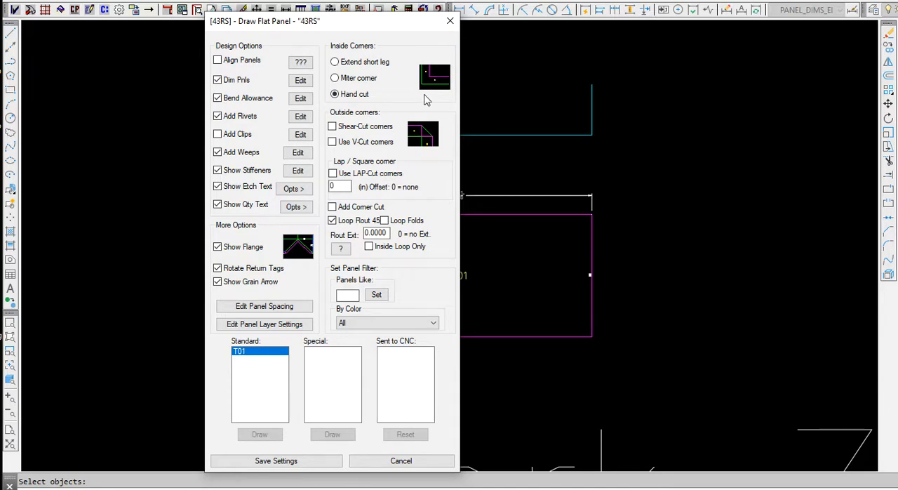
{"action": "left_click", "coordinate": [336, 62]}
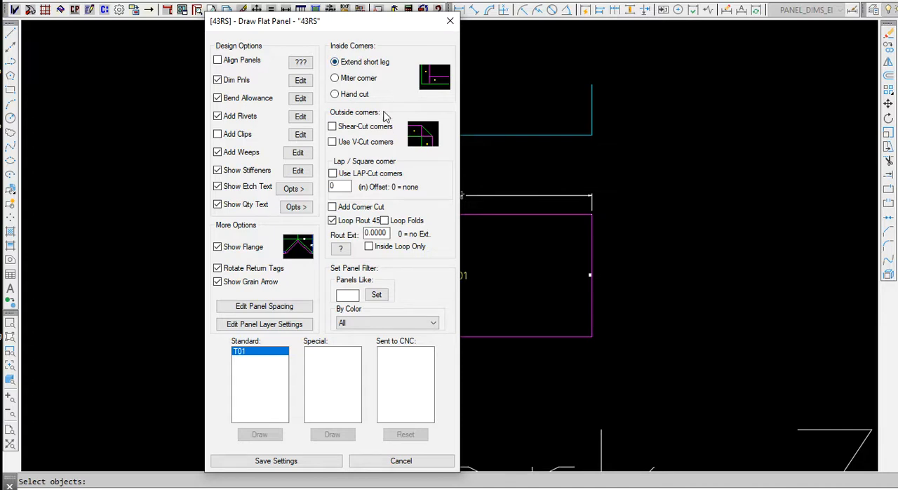
{"action": "left_click", "coordinate": [348, 132]}
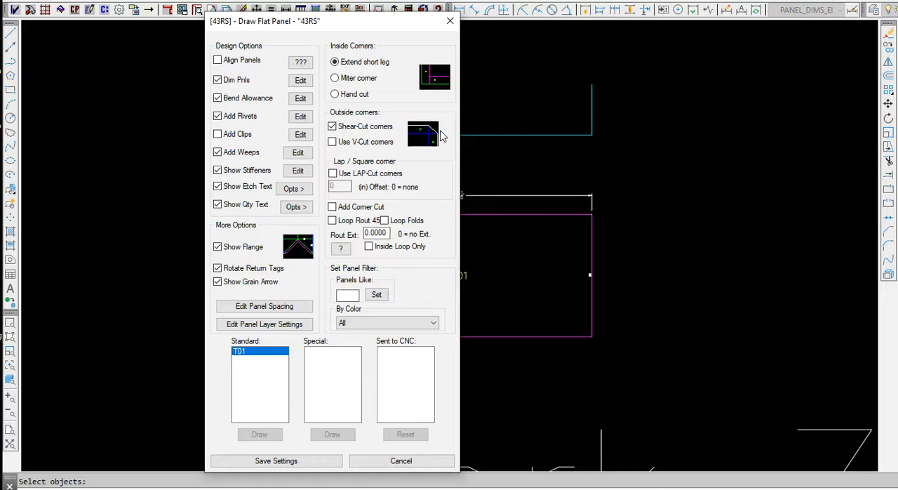
{"action": "left_click", "coordinate": [339, 132]}
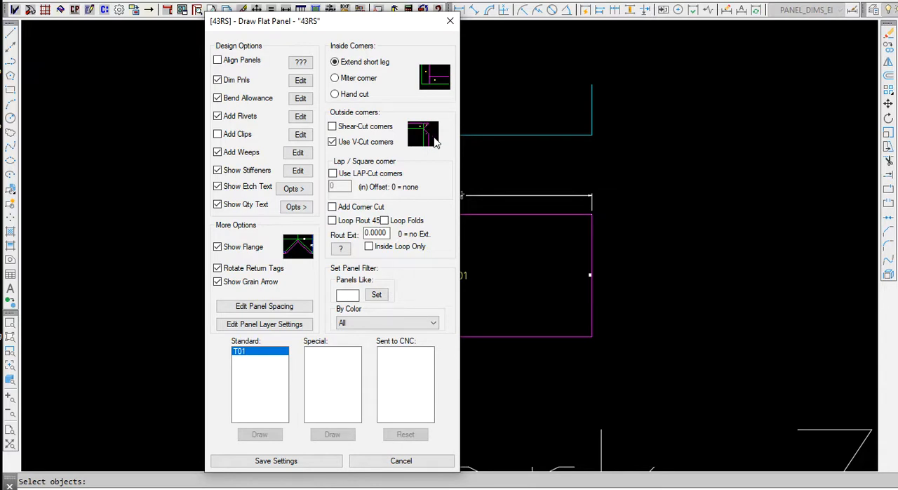
{"action": "left_click", "coordinate": [340, 142]}
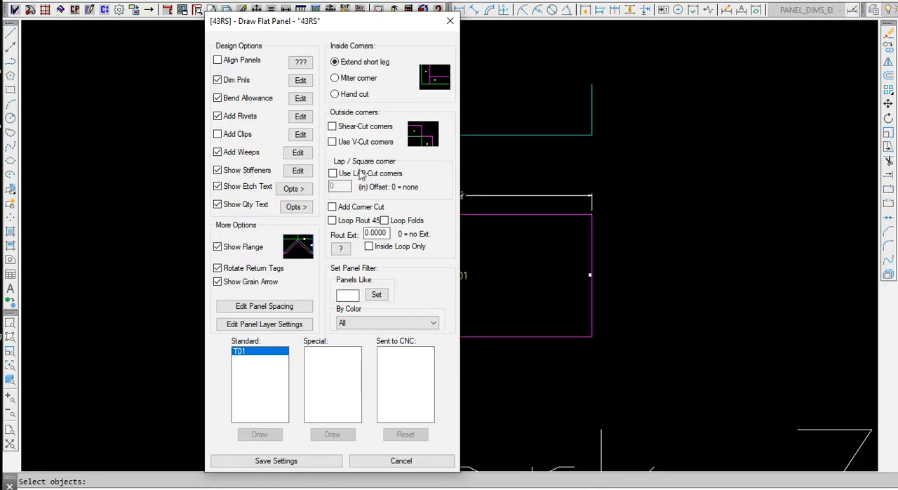
Preview the LAP-Cut corners and Add Corner Cut options, and close the Draw Flat Panel settings without saving.
{"action": "left_click", "coordinate": [332, 174]}
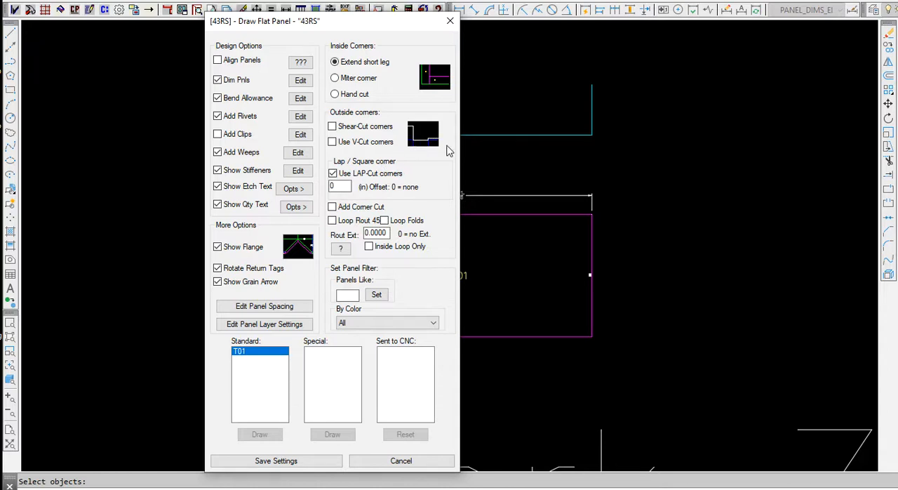
{"action": "left_click", "coordinate": [332, 173]}
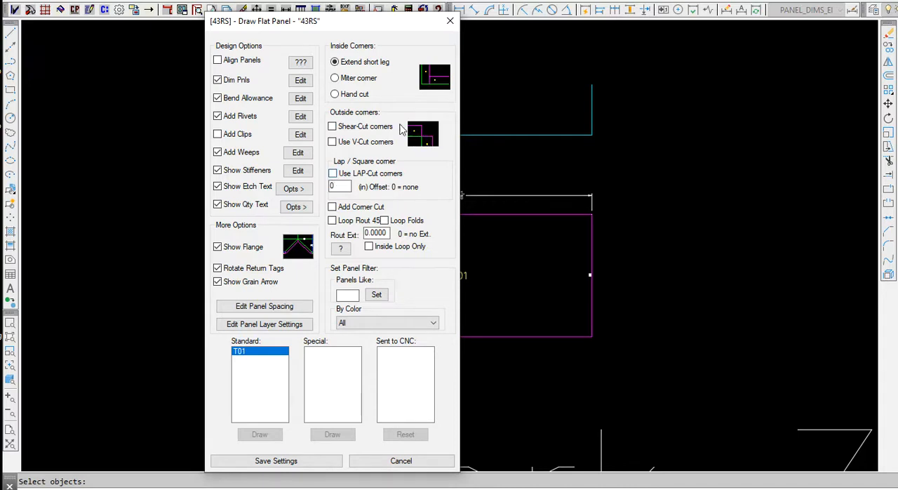
{"action": "left_click", "coordinate": [332, 207]}
{"action": "left_click", "coordinate": [452, 23]}
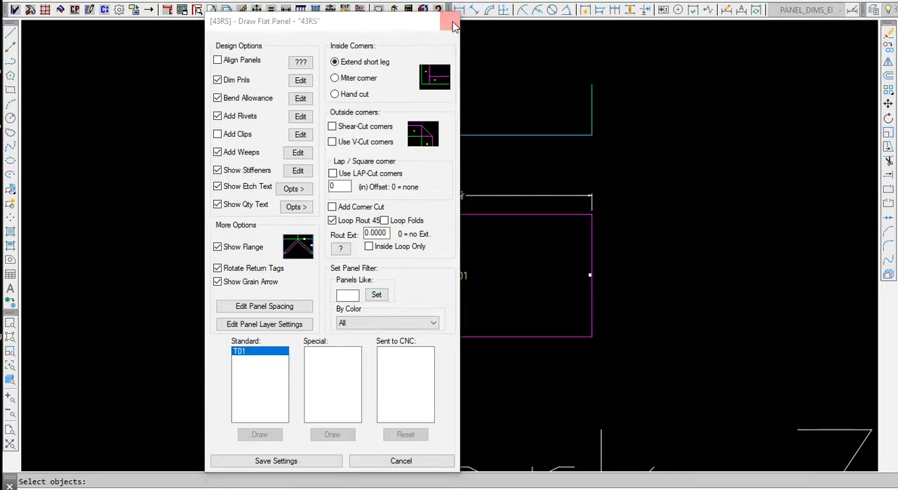
Open Draw Flat Panel for all panels, filter the list to panels like "O", and look through the matching panels.
{"action": "left_click", "coordinate": [317, 10]}
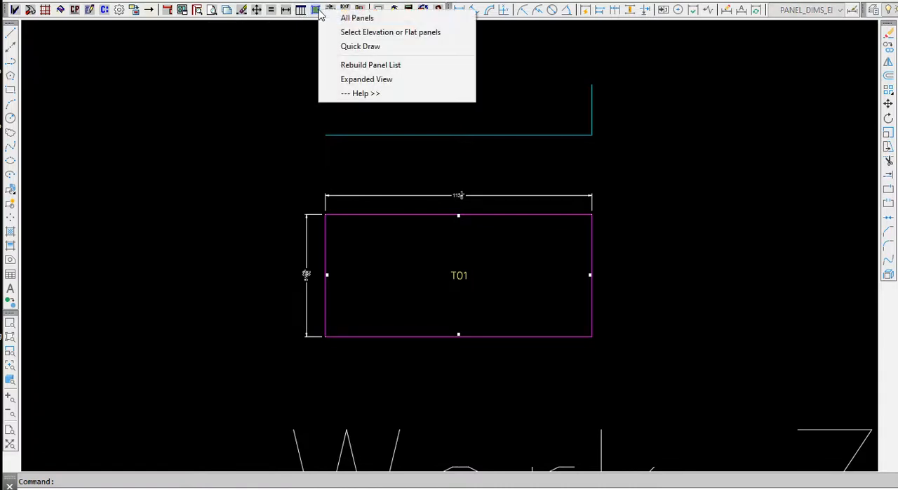
{"action": "left_click", "coordinate": [347, 18]}
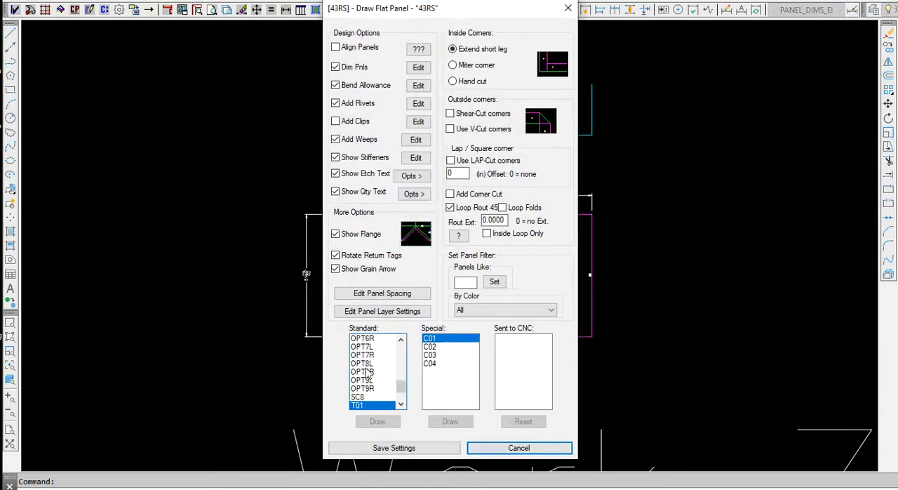
{"action": "left_click", "coordinate": [466, 281]}
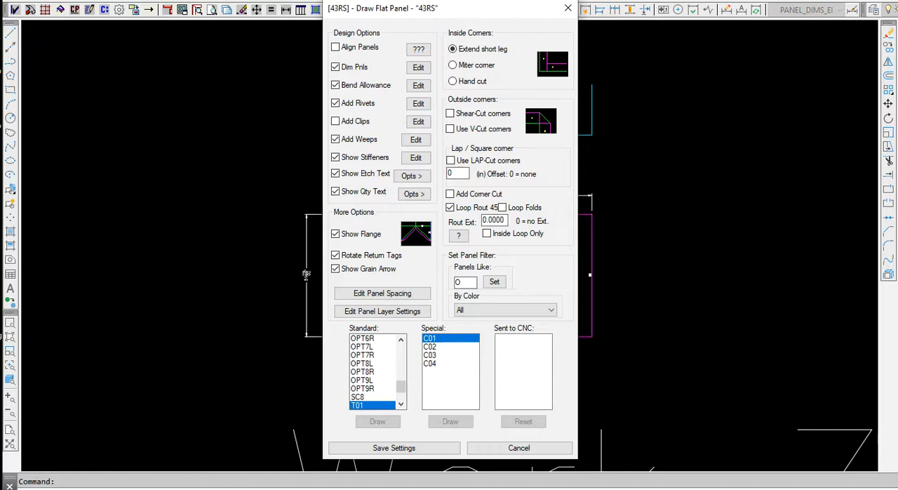
{"action": "left_click", "coordinate": [494, 281]}
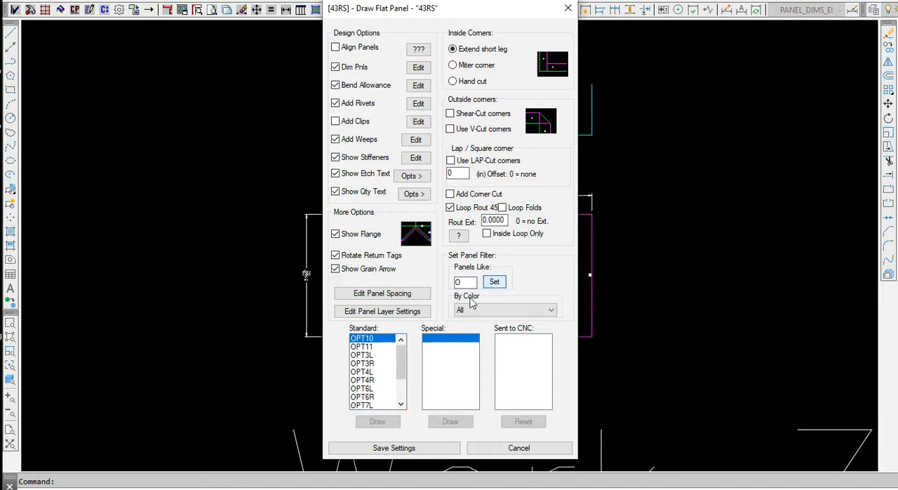
{"action": "left_click_drag", "start_coordinate": [400, 357], "coordinate": [399, 413]}
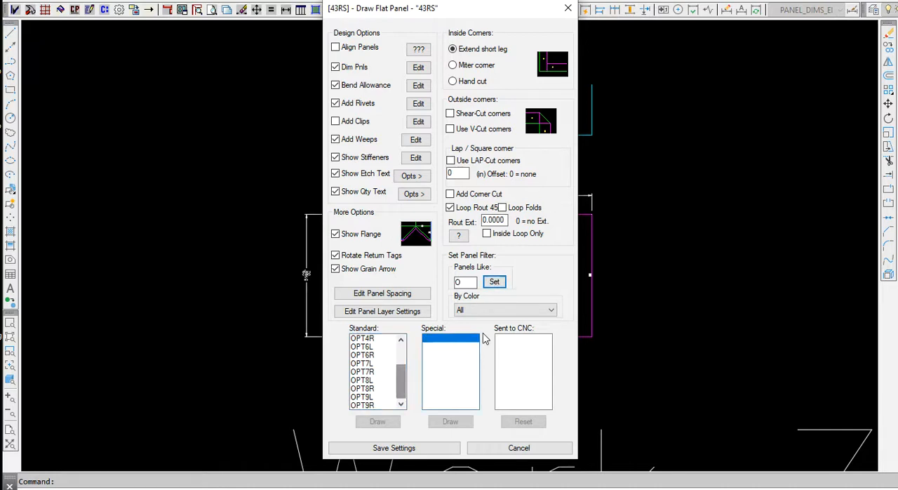
Clear the panel name filter and filter the panels by color, trying TITANIUM and settling on BNT White.
{"action": "left_click_drag", "start_coordinate": [472, 281], "coordinate": [443, 282]}
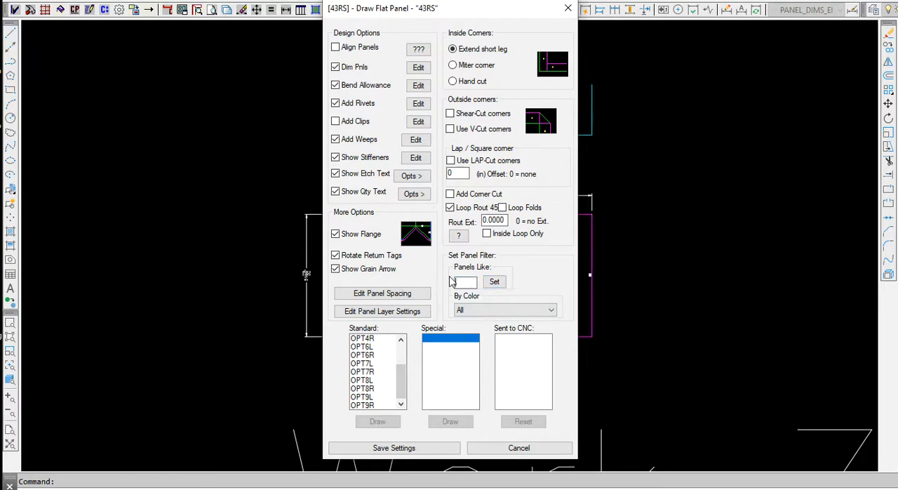
{"action": "left_click", "coordinate": [493, 283]}
{"action": "left_click", "coordinate": [472, 311]}
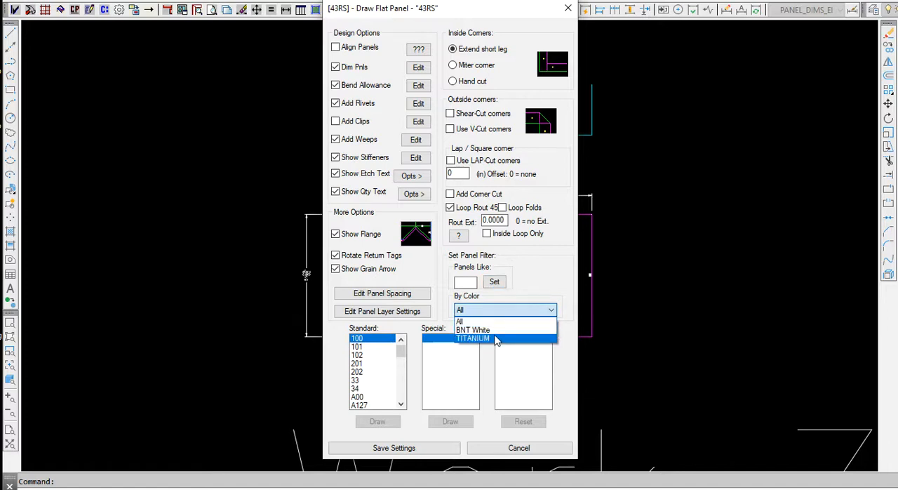
{"action": "left_click", "coordinate": [498, 338]}
{"action": "left_click", "coordinate": [465, 312]}
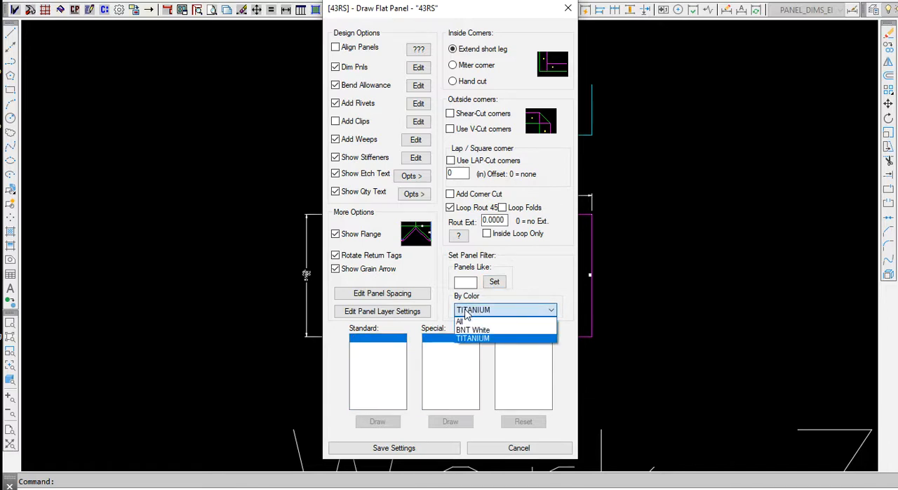
{"action": "left_click", "coordinate": [474, 330]}
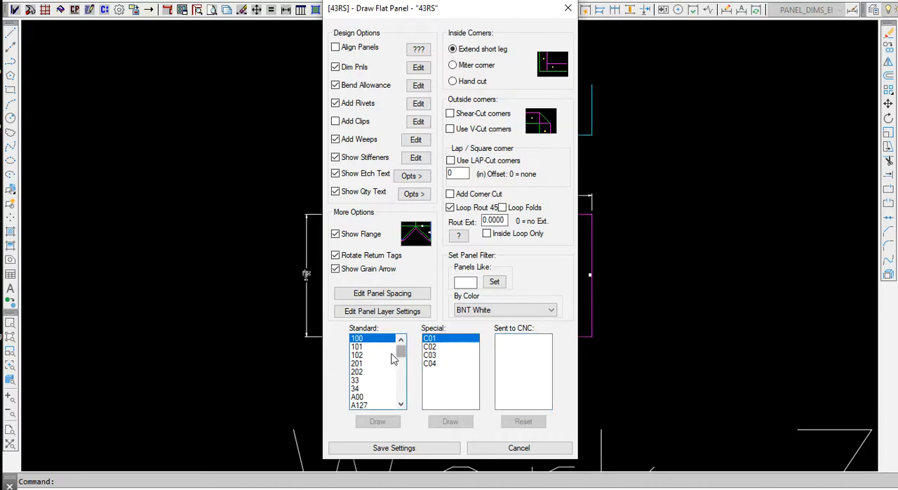
Draw the flat panel for standard panel T01 and inspect its dimensions, corners, bend line and stiffeners.
{"action": "left_click_drag", "start_coordinate": [400, 351], "coordinate": [420, 412]}
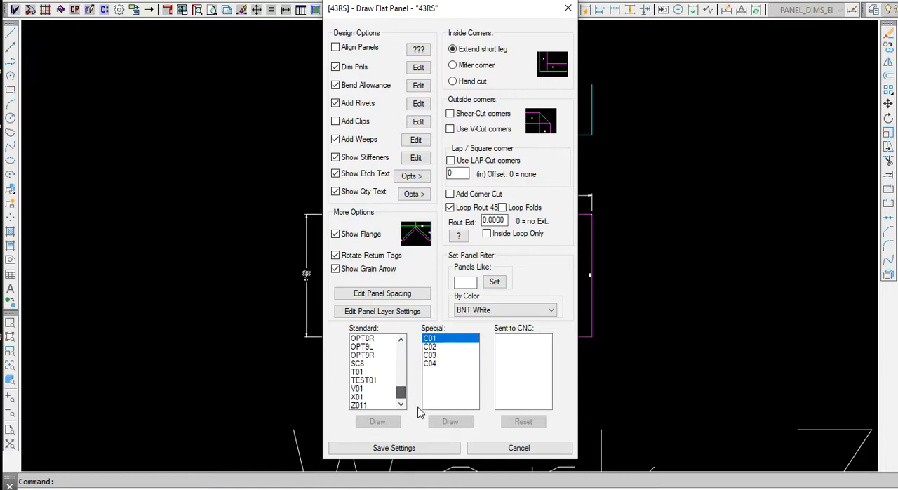
{"action": "left_click", "coordinate": [363, 372]}
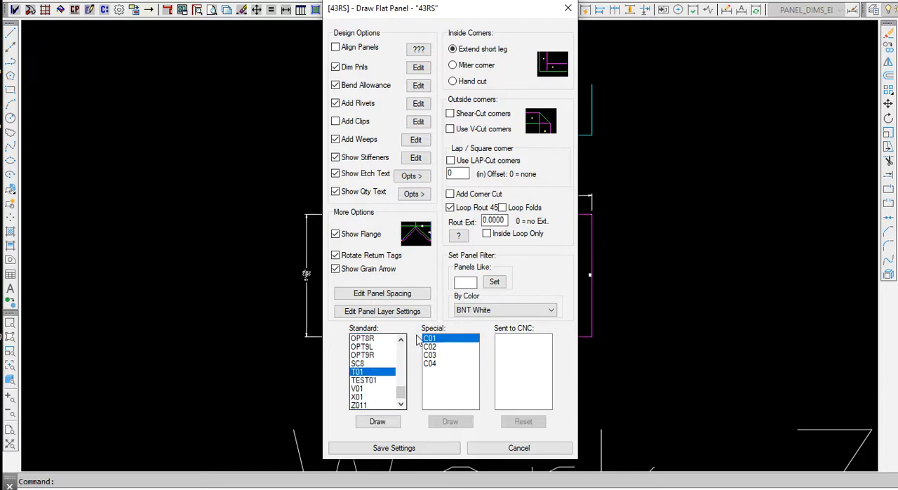
{"action": "left_click", "coordinate": [377, 422]}
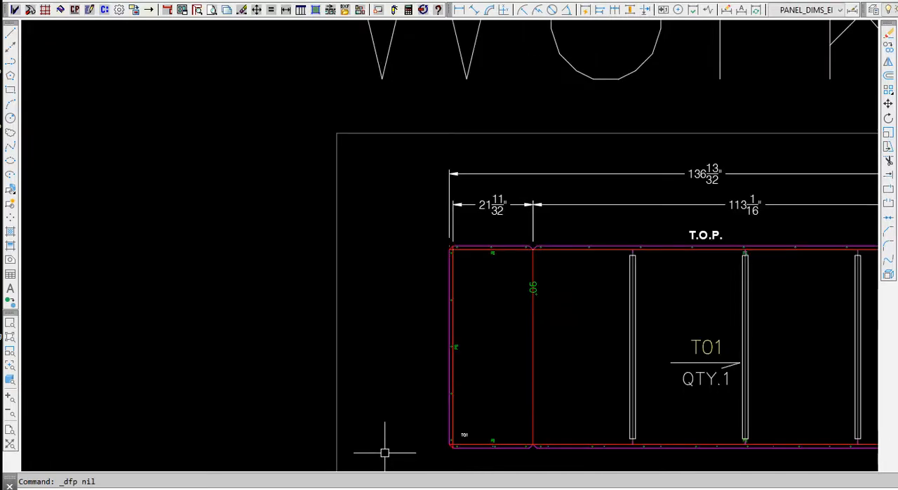
{"action": "scroll", "coordinate": [501, 266], "scroll_direction": "up", "scroll_amount": 2}
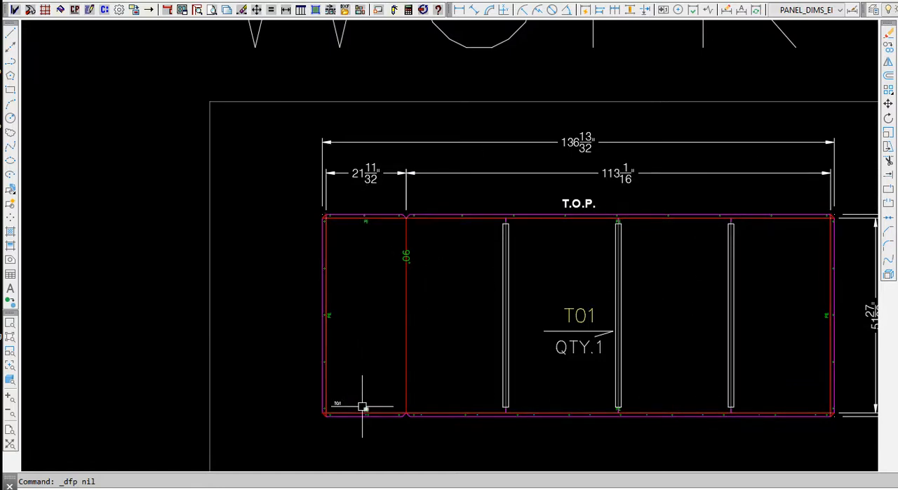
{"action": "scroll", "coordinate": [385, 241], "scroll_direction": "up", "scroll_amount": 4}
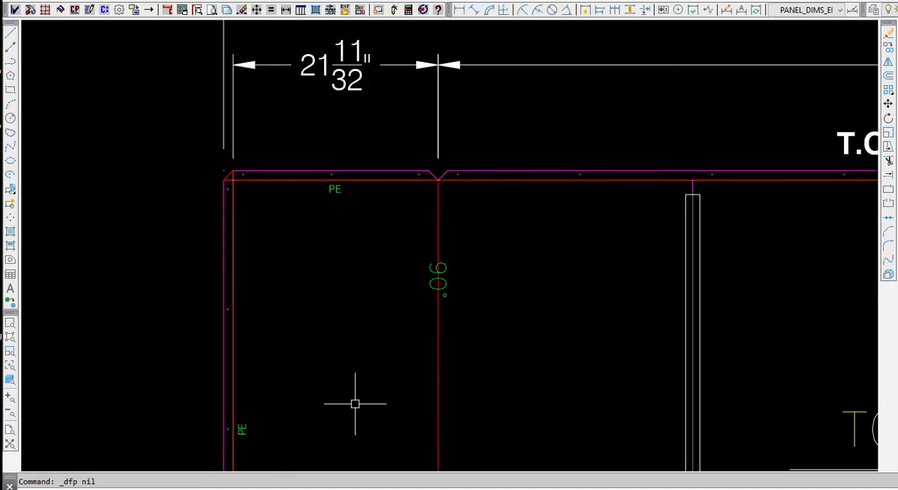
{"action": "scroll", "coordinate": [358, 292], "scroll_direction": "down", "scroll_amount": 6}
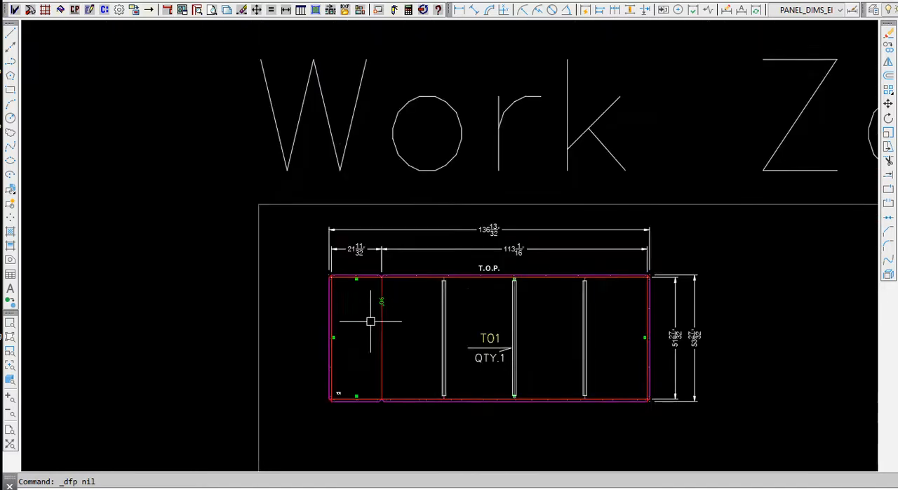
{"action": "middle_click_drag", "start_coordinate": [468, 316], "coordinate": [430, 332]}
Lengthen the return leg of the cyan profile polyline above elevation panel T01 by stretching its free end upward.
{"action": "scroll", "coordinate": [377, 347], "scroll_direction": "down", "scroll_amount": 4}
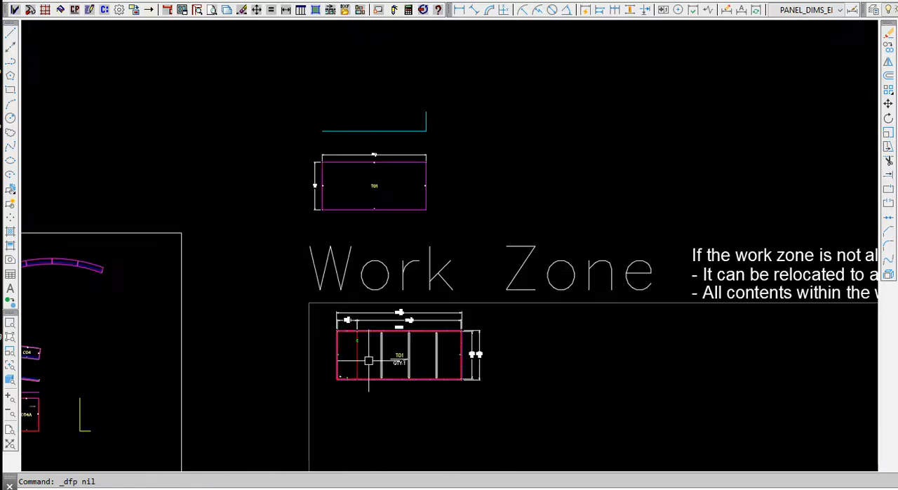
{"action": "left_click", "coordinate": [426, 116]}
{"action": "left_click", "coordinate": [426, 111]}
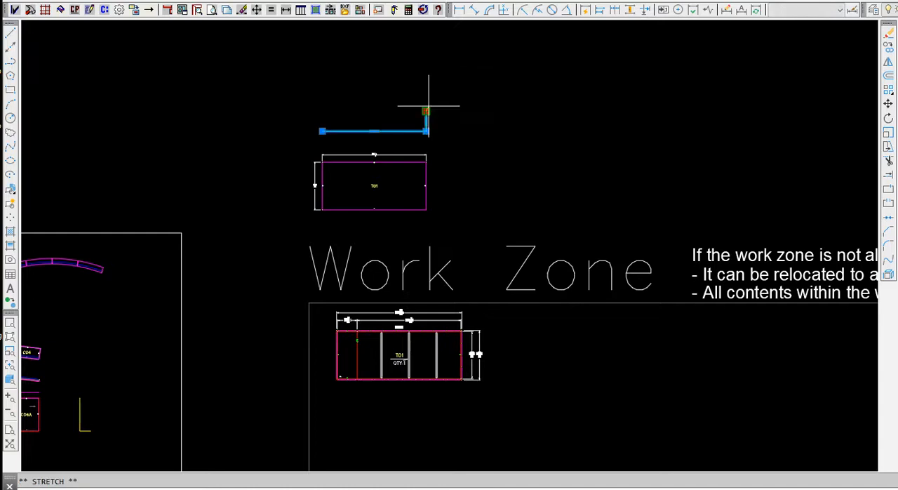
{"action": "left_click", "coordinate": [426, 88]}
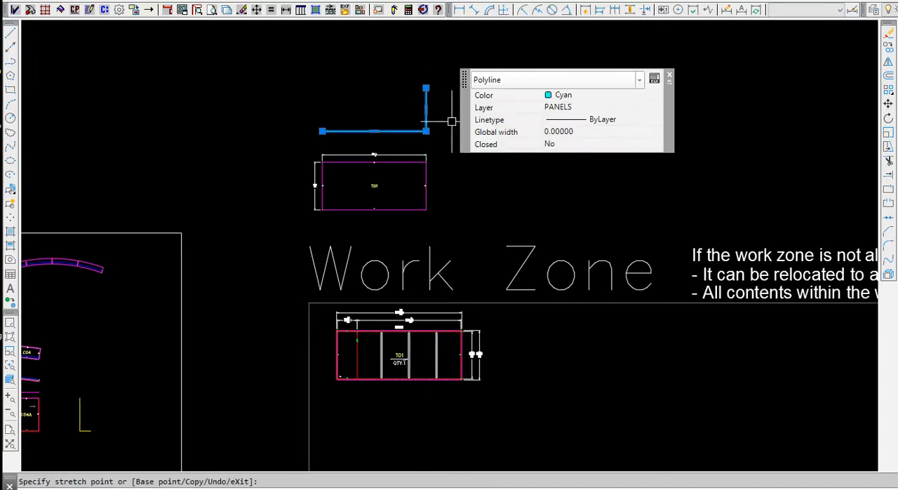
{"action": "key", "text": "Escape"}
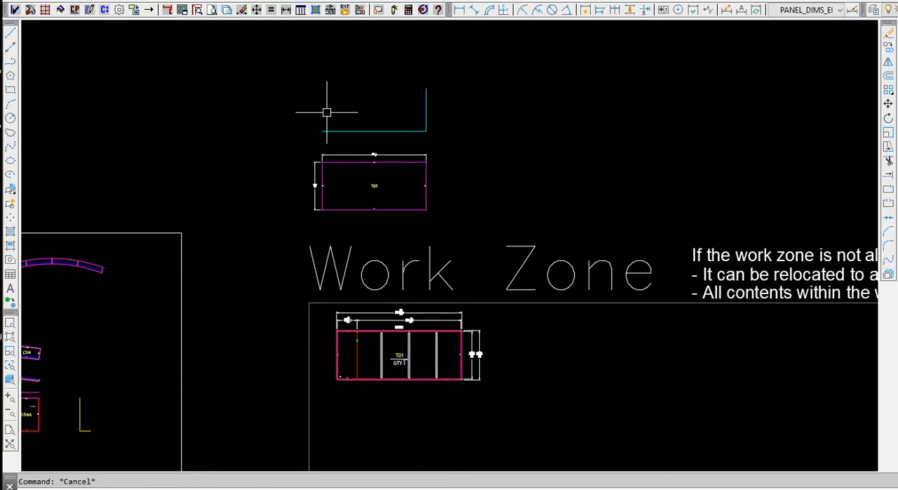
Redraw the flat panel for elevation panel T01 with Quick Draw and look over its bend line, dimensions and stiffeners.
{"action": "left_click", "coordinate": [315, 9]}
{"action": "left_click", "coordinate": [358, 52]}
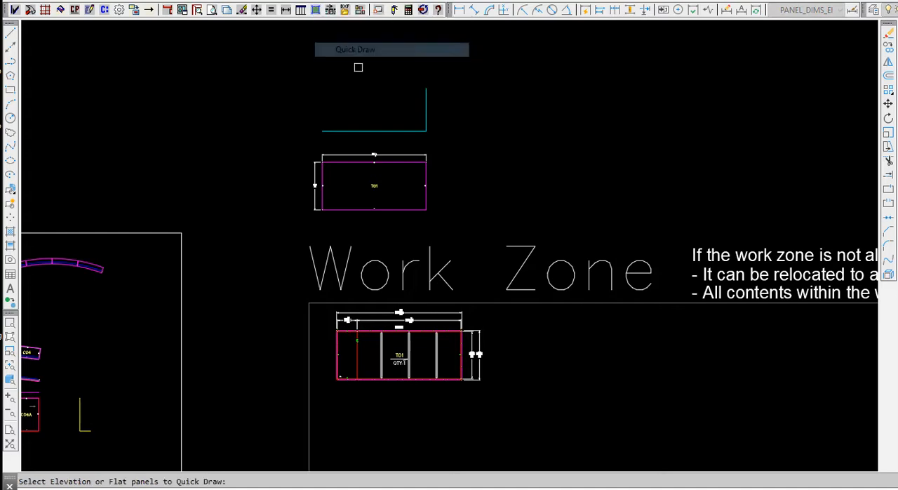
{"action": "left_click", "coordinate": [361, 162]}
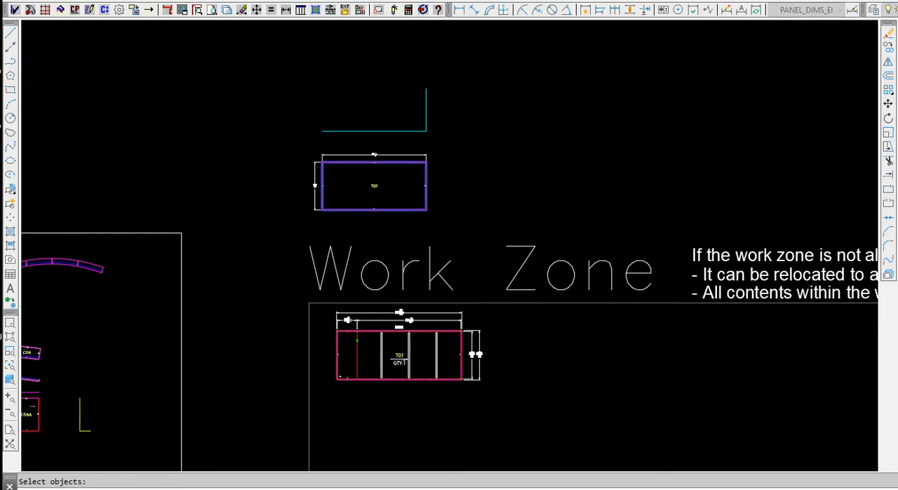
{"action": "key", "text": "Return"}
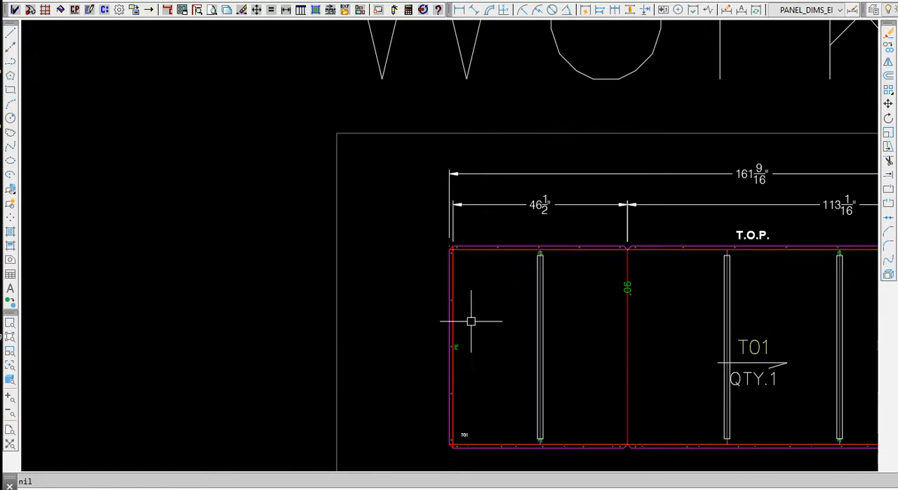
{"action": "scroll", "coordinate": [380, 284], "scroll_direction": "down", "scroll_amount": 2}
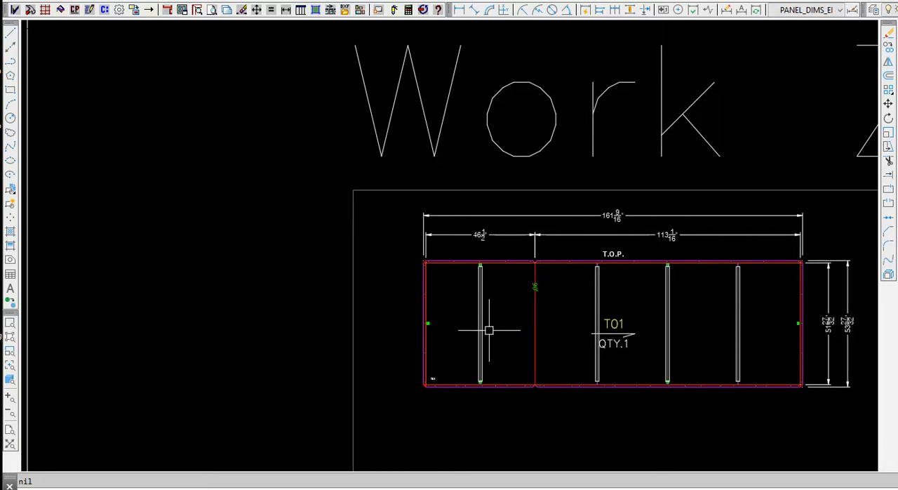
{"action": "scroll", "coordinate": [624, 385], "scroll_direction": "up", "scroll_amount": 2}
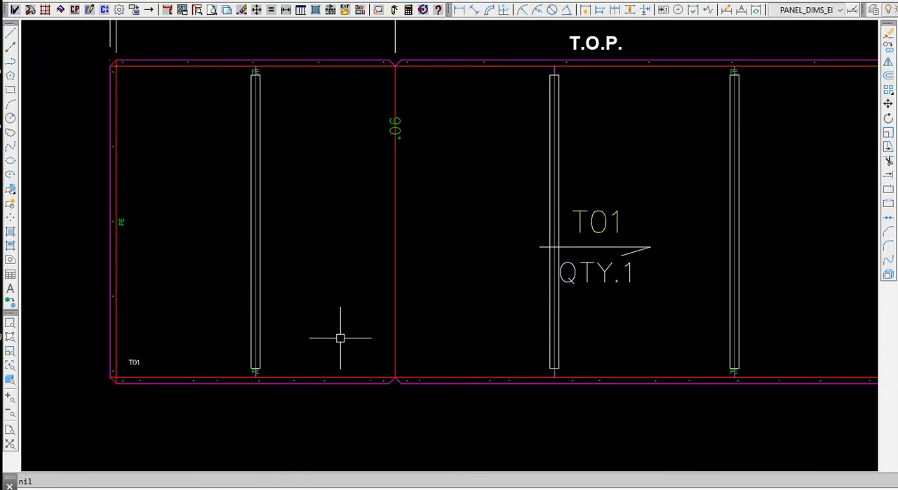
Draw the flat panels for standard panels OPT6R, OPT7L, OPT7R and OPT8L from the all-panels Draw Flat Panel list.
{"action": "left_click", "coordinate": [315, 10]}
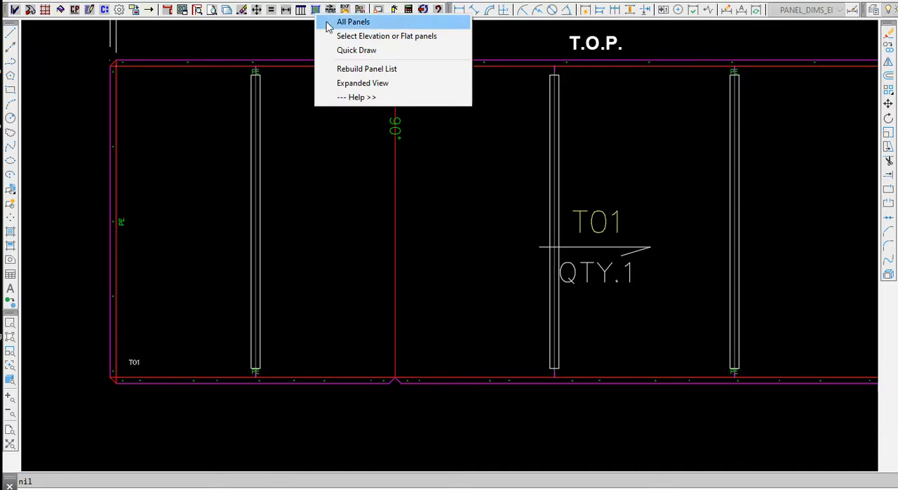
{"action": "left_click", "coordinate": [358, 23]}
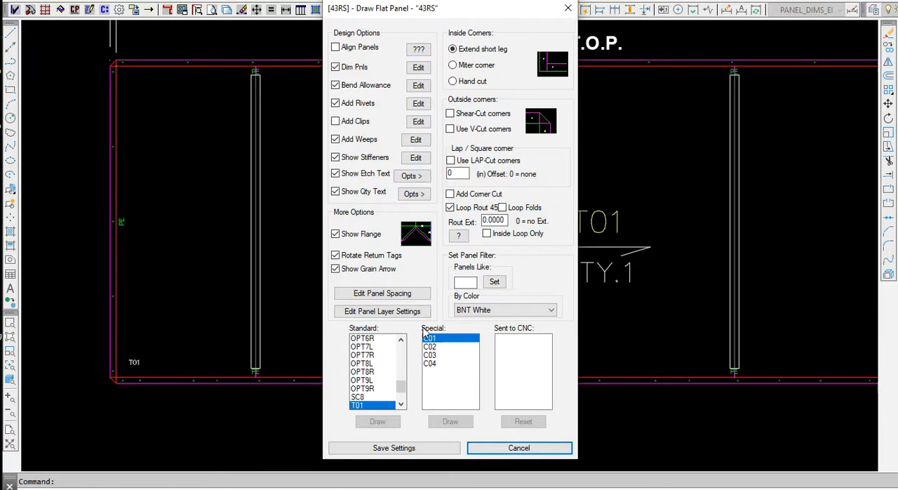
{"action": "left_click", "coordinate": [370, 340]}
{"action": "left_click_drag", "start_coordinate": [370, 345], "coordinate": [374, 366]}
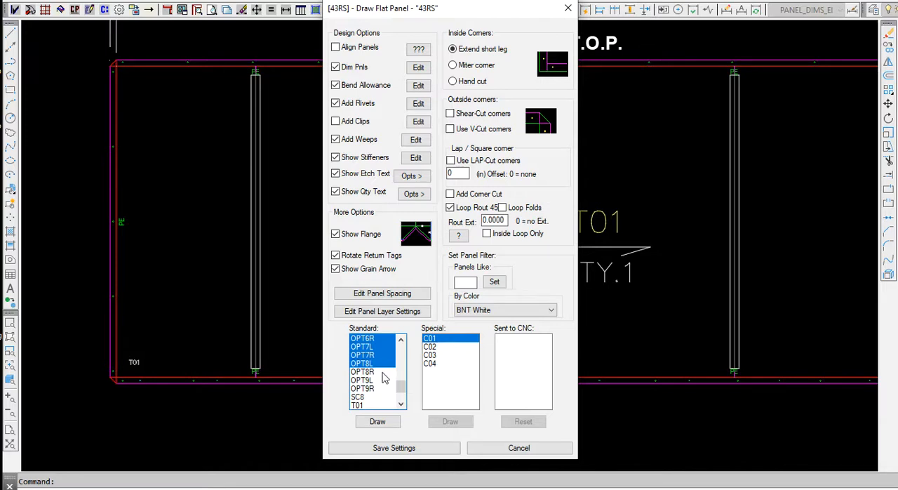
{"action": "left_click", "coordinate": [378, 421]}
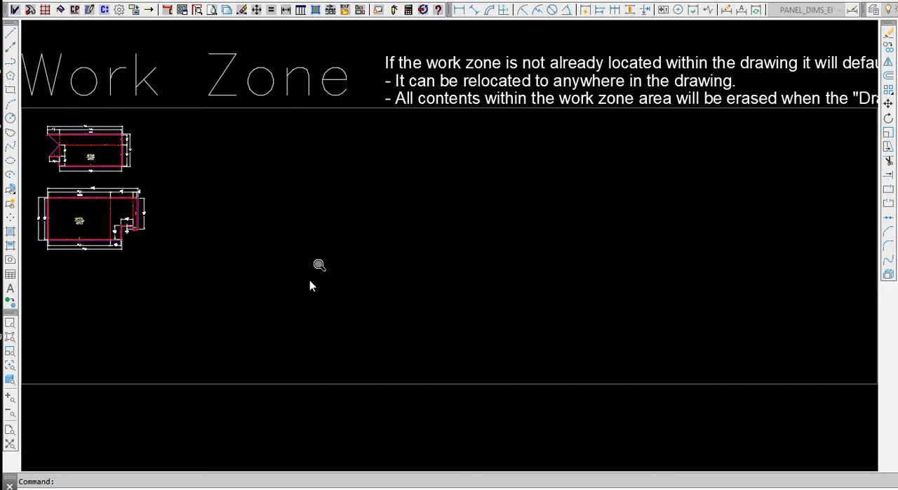
Stage the four OPT flat panels from the Work Zone as panel sheets, inserting them in the empty area east of the Work Zone.
{"action": "scroll", "coordinate": [592, 221], "scroll_direction": "down", "scroll_amount": 5}
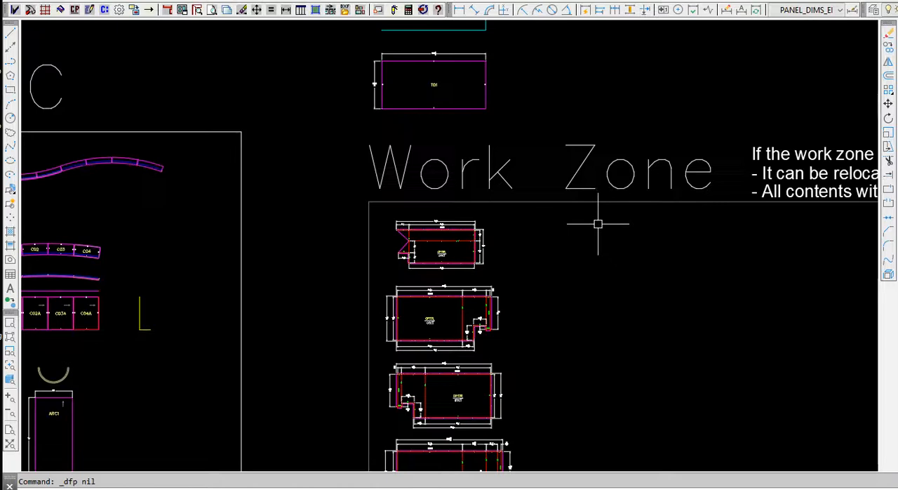
{"action": "mouse_move", "coordinate": [589, 242]}
{"action": "middle_mouse_down"}
{"action": "mouse_move", "coordinate": [555, 234]}
{"action": "mouse_move", "coordinate": [381, 124]}
{"action": "mouse_move", "coordinate": [384, 168]}
{"action": "middle_mouse_up"}
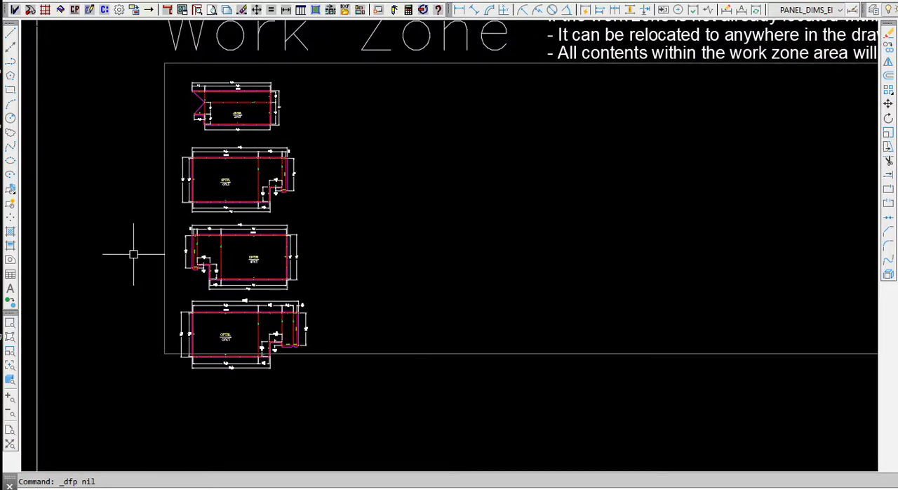
{"action": "scroll", "coordinate": [133, 254], "scroll_direction": "up", "scroll_amount": 7}
{"action": "scroll", "coordinate": [255, 193], "scroll_direction": "down", "scroll_amount": 5}
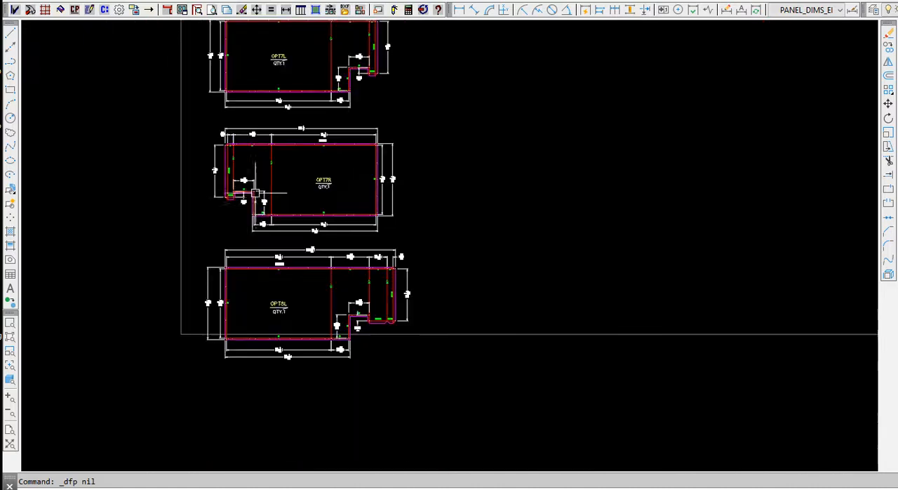
{"action": "scroll", "coordinate": [255, 193], "scroll_direction": "down", "scroll_amount": 2}
{"action": "middle_click_drag", "start_coordinate": [408, 159], "coordinate": [396, 226]}
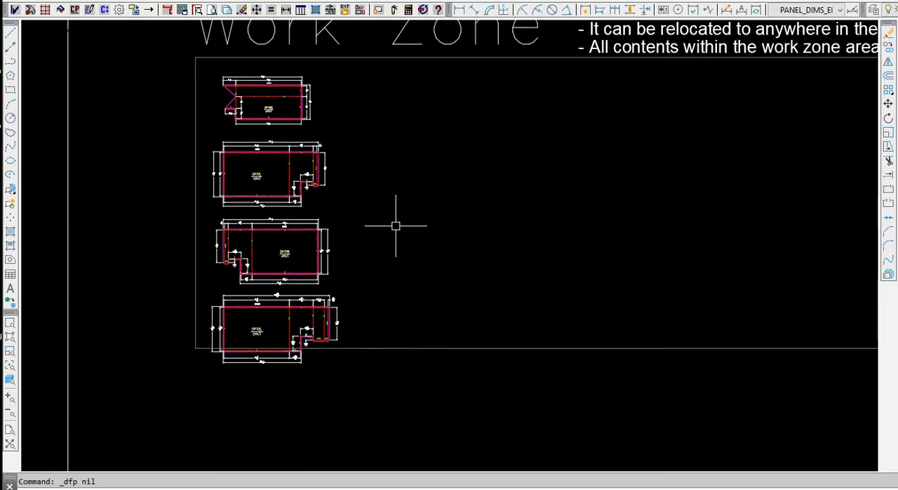
{"action": "left_click", "coordinate": [330, 10]}
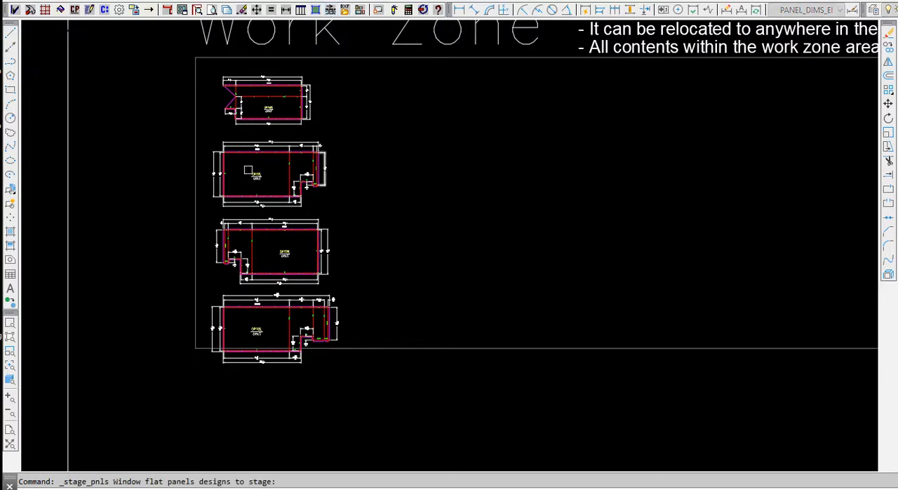
{"action": "left_click", "coordinate": [153, 62]}
{"action": "left_click", "coordinate": [413, 413]}
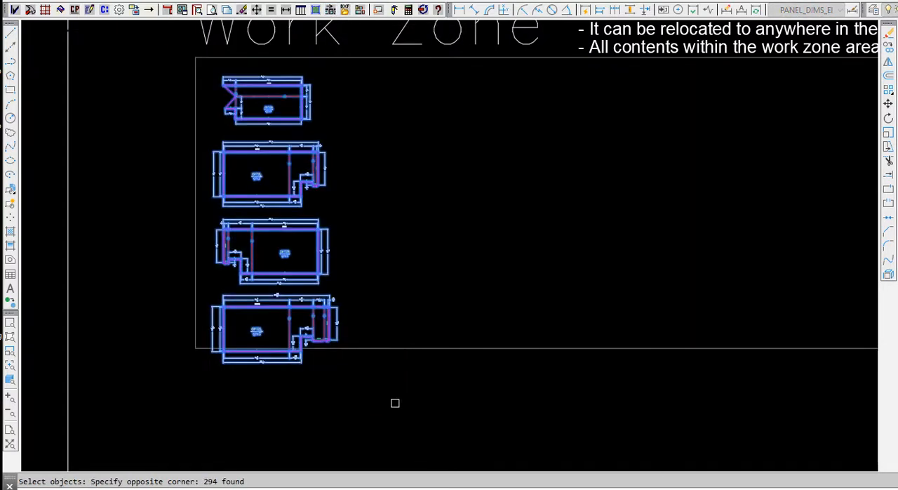
{"action": "key", "text": "Return"}
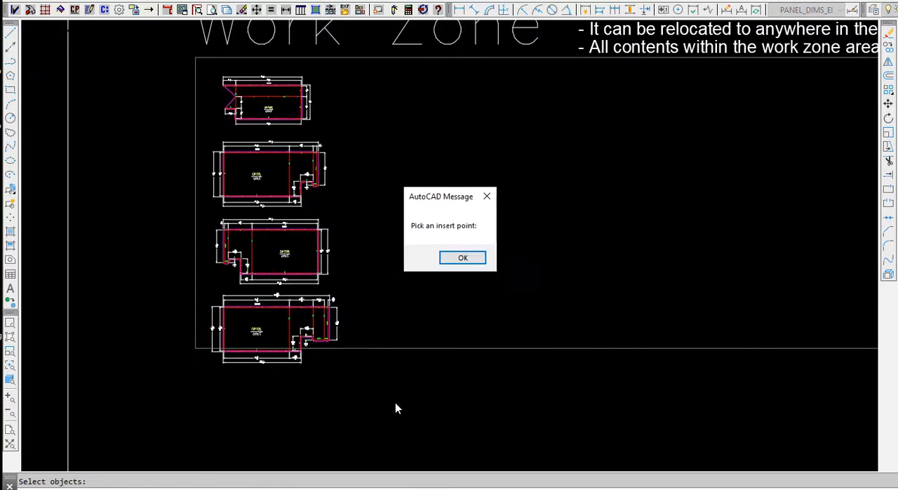
{"action": "left_click", "coordinate": [463, 259]}
{"action": "scroll", "coordinate": [270, 319], "scroll_direction": "down", "scroll_amount": 5}
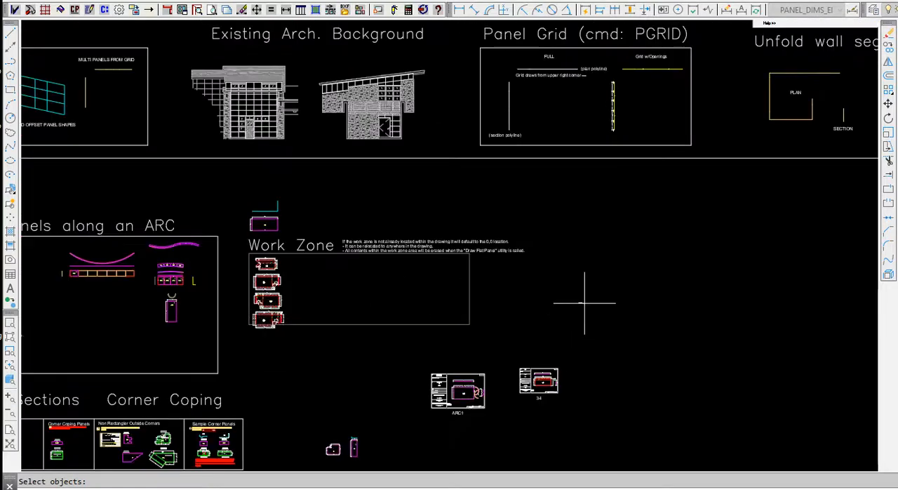
{"action": "left_click", "coordinate": [584, 303]}
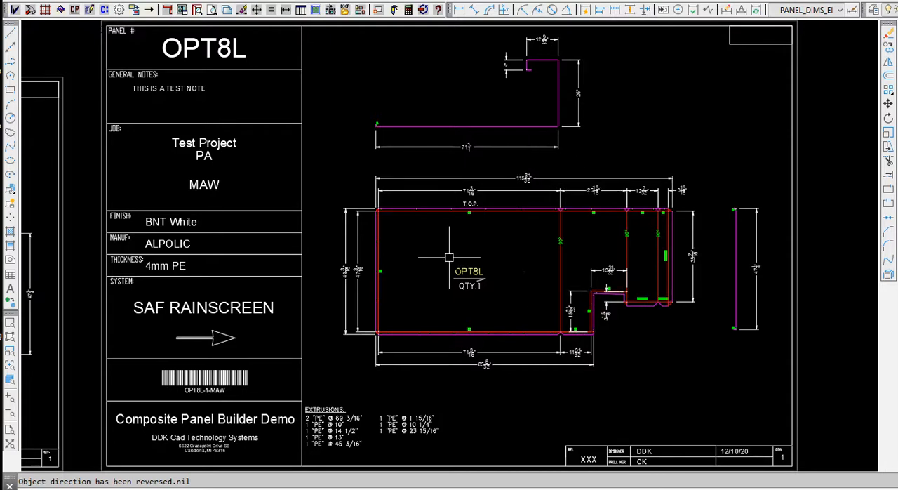
Examine the staged sheets for OPT6R, OPT7L, OPT7R and OPT8L, checking their profile sections, flat panel dimensions, title block data and extrusion lists.
{"action": "scroll", "coordinate": [549, 270], "scroll_direction": "down", "scroll_amount": 6}
{"action": "mouse_move", "coordinate": [408, 324]}
{"action": "middle_mouse_down"}
{"action": "mouse_move", "coordinate": [553, 304]}
{"action": "mouse_move", "coordinate": [744, 316]}
{"action": "middle_mouse_up"}
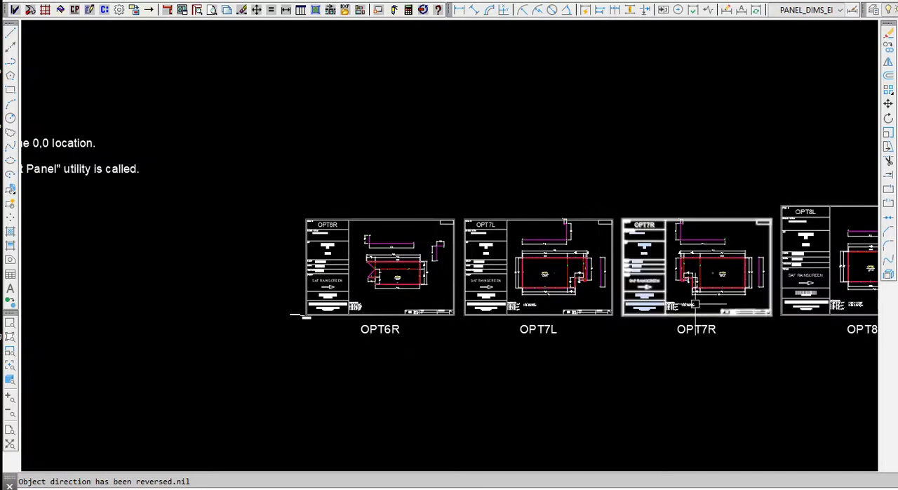
{"action": "scroll", "coordinate": [548, 254], "scroll_direction": "up", "scroll_amount": 3}
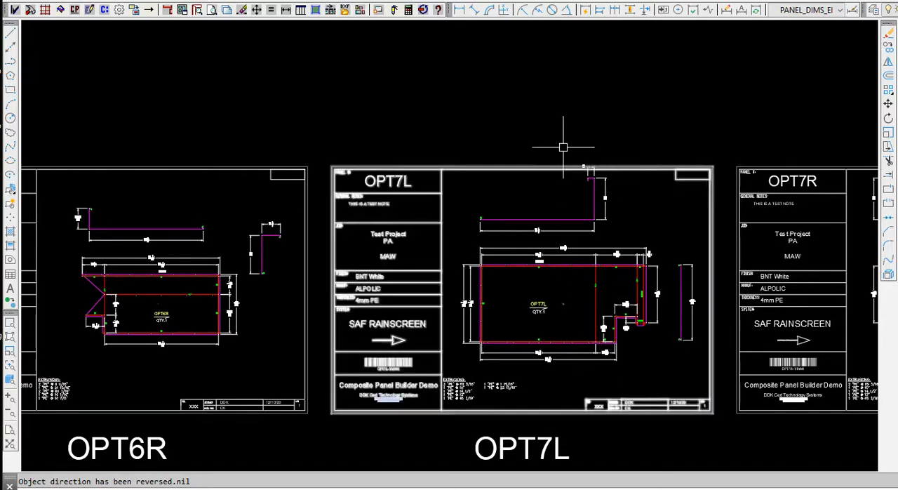
{"action": "scroll", "coordinate": [607, 148], "scroll_direction": "up", "scroll_amount": 6}
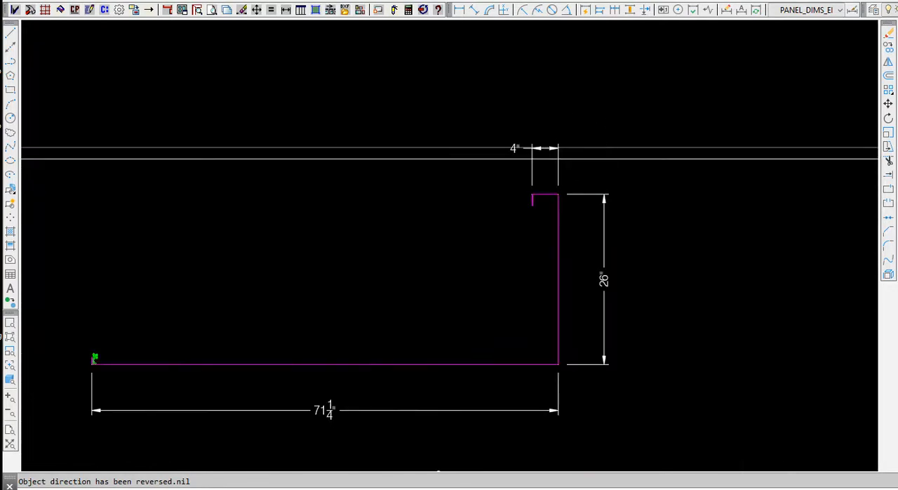
{"action": "scroll", "coordinate": [605, 171], "scroll_direction": "down", "scroll_amount": 8}
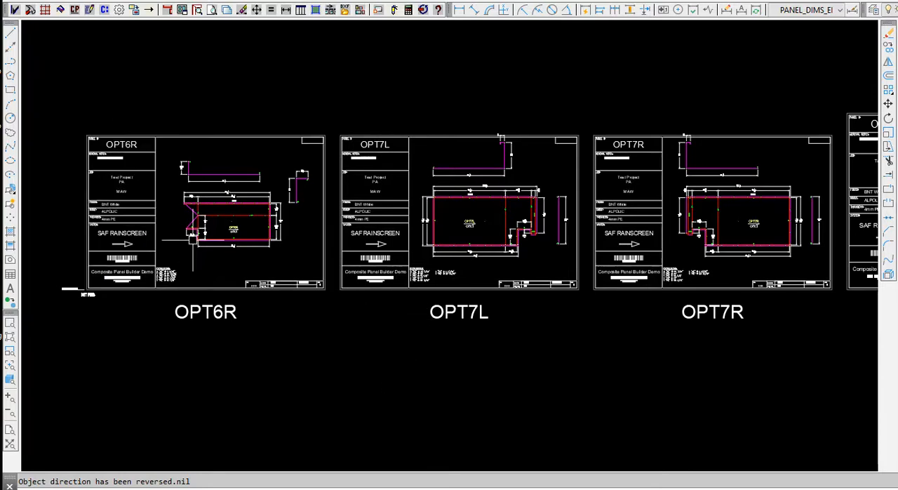
{"action": "scroll", "coordinate": [191, 235], "scroll_direction": "up", "scroll_amount": 2}
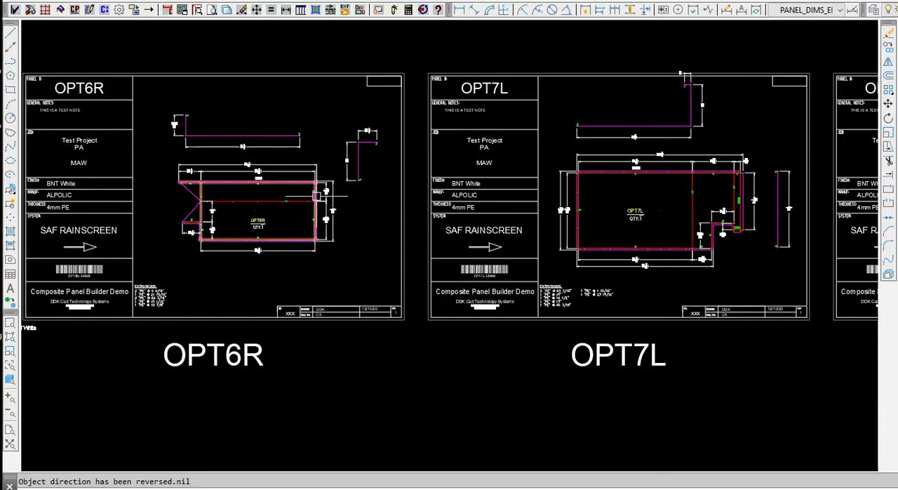
{"action": "scroll", "coordinate": [297, 193], "scroll_direction": "up", "scroll_amount": 2}
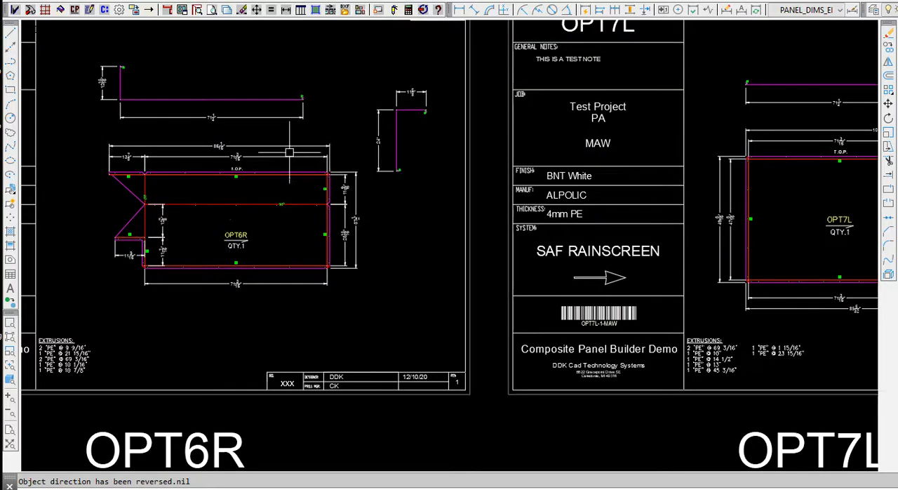
{"action": "mouse_move", "coordinate": [223, 280]}
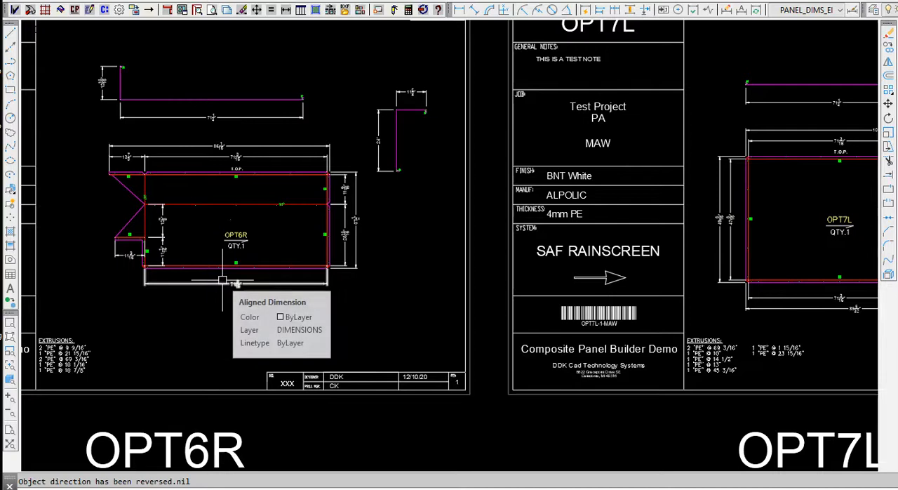
{"action": "scroll", "coordinate": [332, 213], "scroll_direction": "down", "scroll_amount": 2}
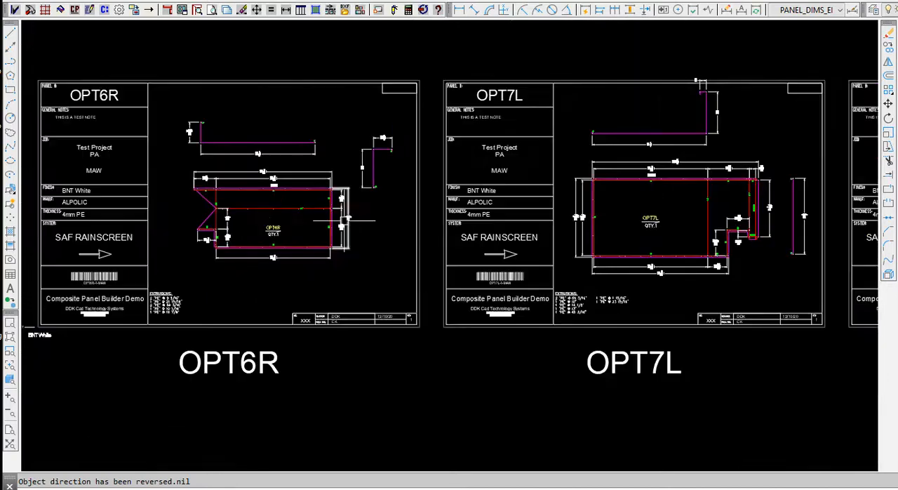
{"action": "middle_click_drag", "start_coordinate": [282, 220], "coordinate": [424, 227]}
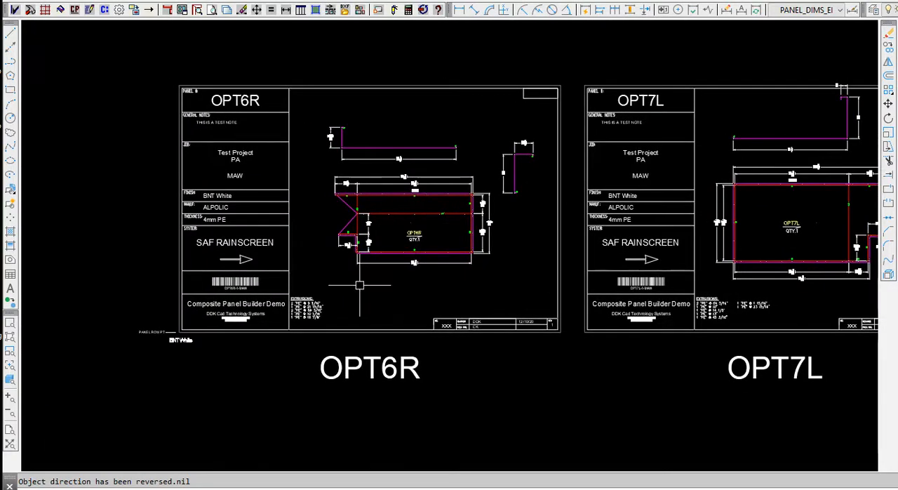